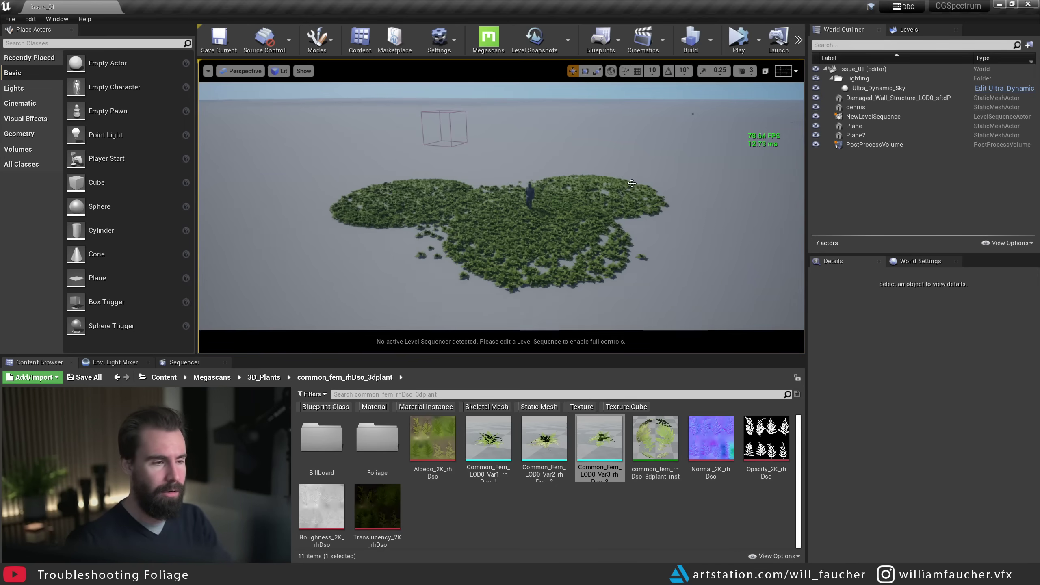
Run the console command r.RayTracing.Geometry.InstancedStaticMeshes.Culling 0 to disable ray tracing culling for the foliage
{"action": "left_click_drag", "start_coordinate": [632, 184], "coordinate": [600, 198]}
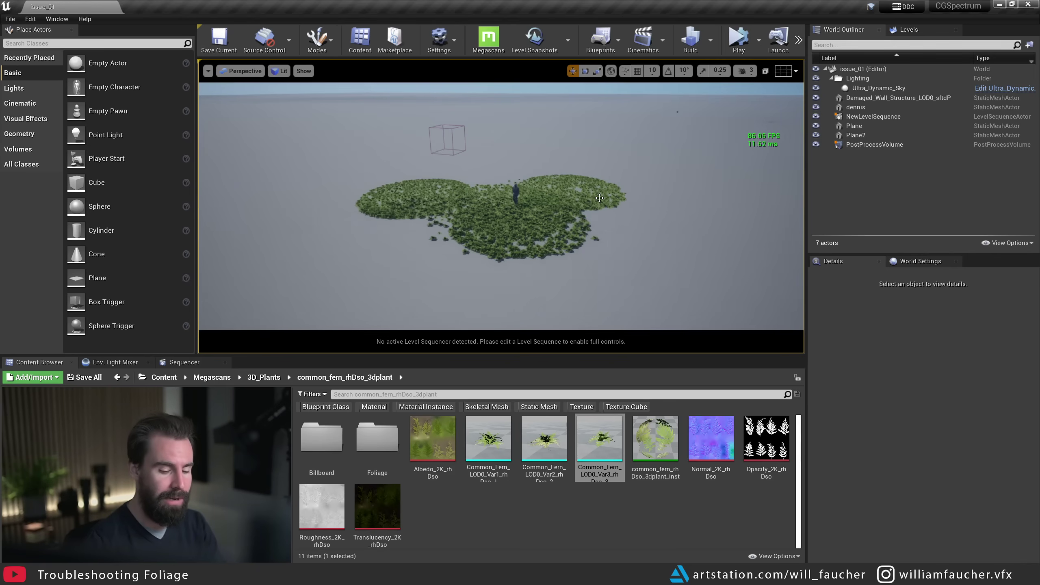
{"action": "key", "text": "grave"}
{"action": "key", "text": "Up"}
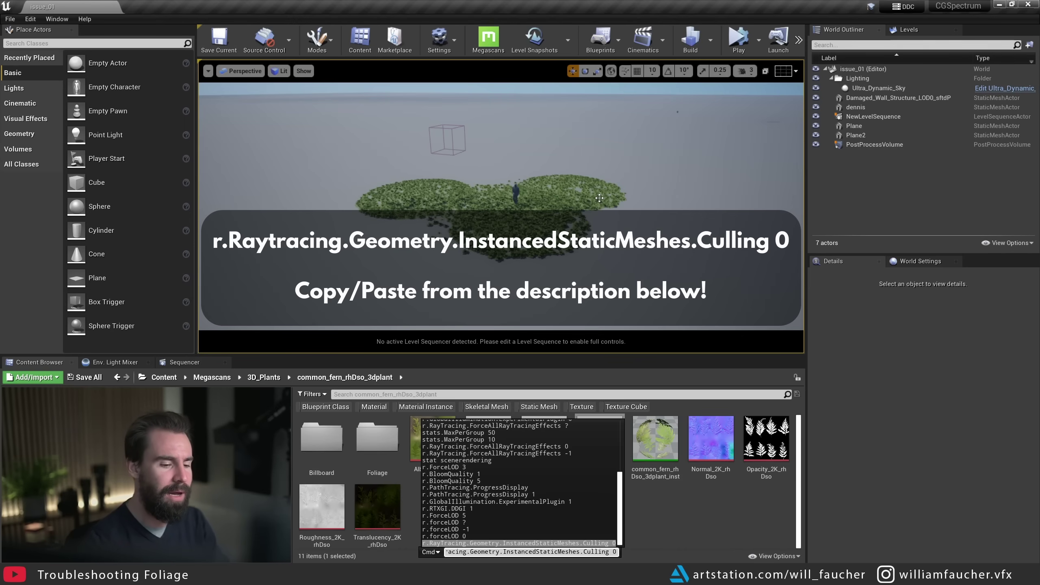
{"action": "key", "text": "Return"}
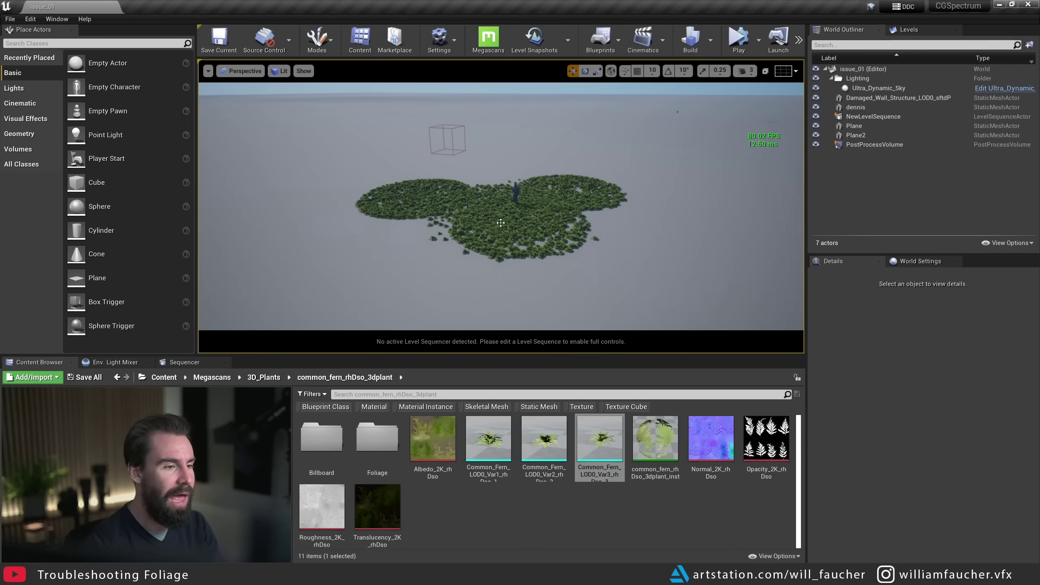
{"action": "left_click_drag", "start_coordinate": [501, 223], "coordinate": [438, 150]}
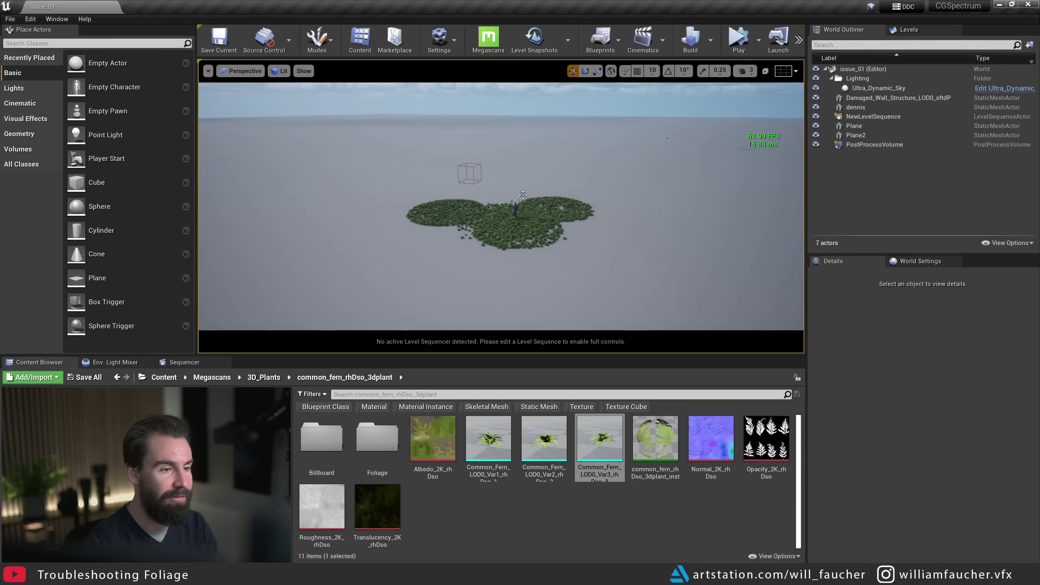
{"action": "mouse_move", "coordinate": [523, 195]}
{"action": "left_mouse_down"}
{"action": "mouse_move", "coordinate": [522, 177]}
{"action": "mouse_move", "coordinate": [522, 201]}
{"action": "left_mouse_up"}
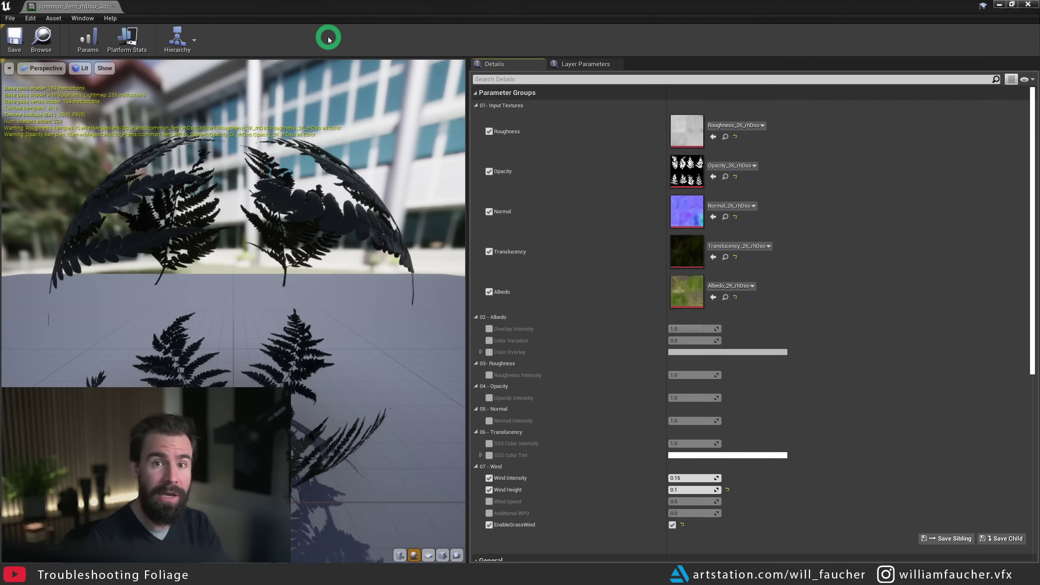
Switch Cast Ray Tracing Shadows off and back on for the Sun component of Ultra_Dynamic_Sky to compare the fern shadows
{"action": "left_click", "coordinate": [113, 7]}
{"action": "mouse_move", "coordinate": [651, 226]}
{"action": "right_mouse_down"}
{"action": "mouse_move", "coordinate": [582, 243]}
{"action": "mouse_move", "coordinate": [660, 225]}
{"action": "mouse_move", "coordinate": [464, 233]}
{"action": "mouse_move", "coordinate": [764, 293]}
{"action": "mouse_move", "coordinate": [560, 254]}
{"action": "mouse_move", "coordinate": [481, 263]}
{"action": "mouse_move", "coordinate": [506, 247]}
{"action": "right_mouse_up"}
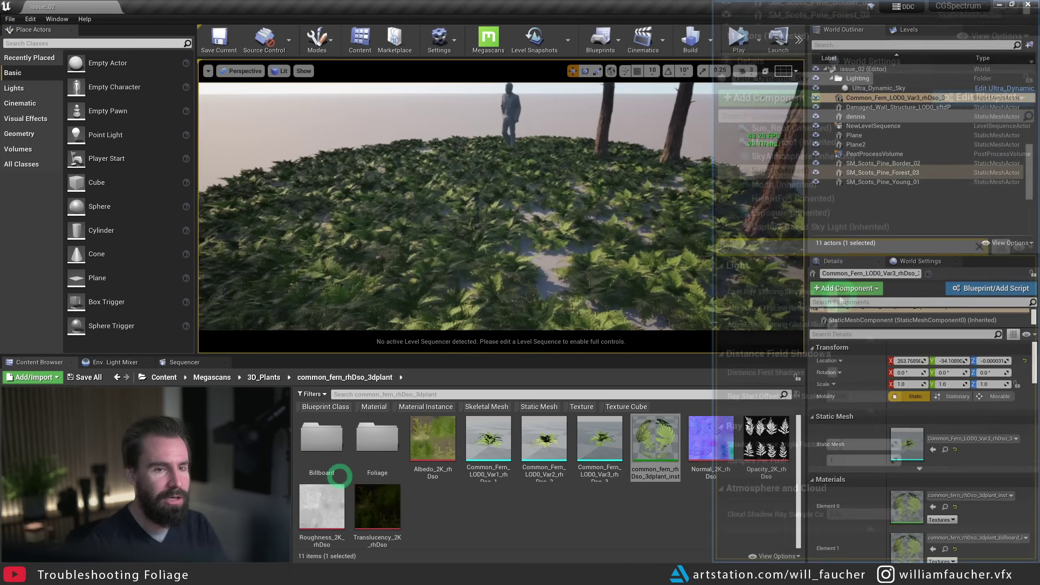
{"action": "left_click", "coordinate": [832, 292]}
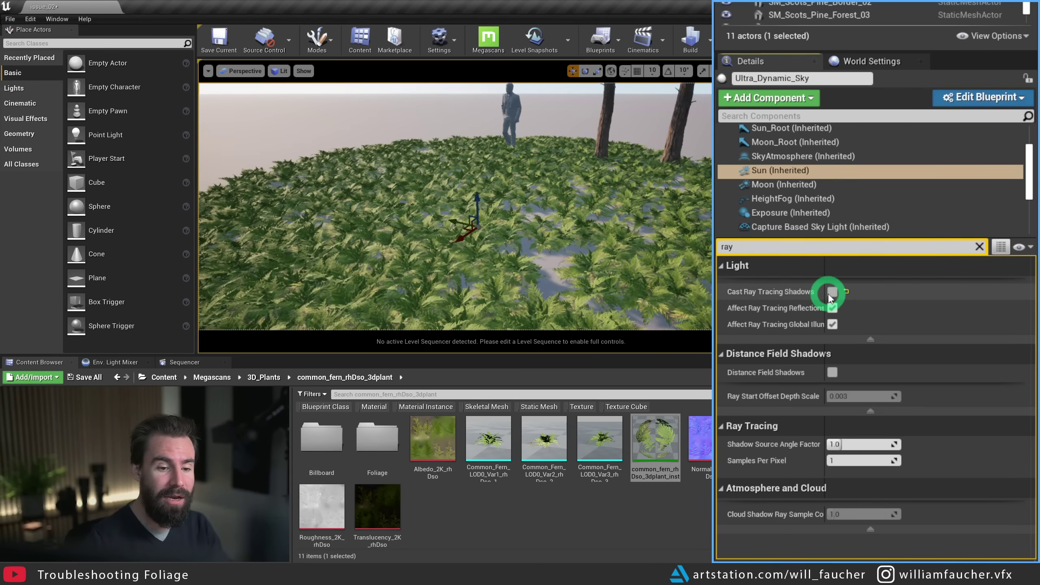
{"action": "left_click", "coordinate": [833, 292]}
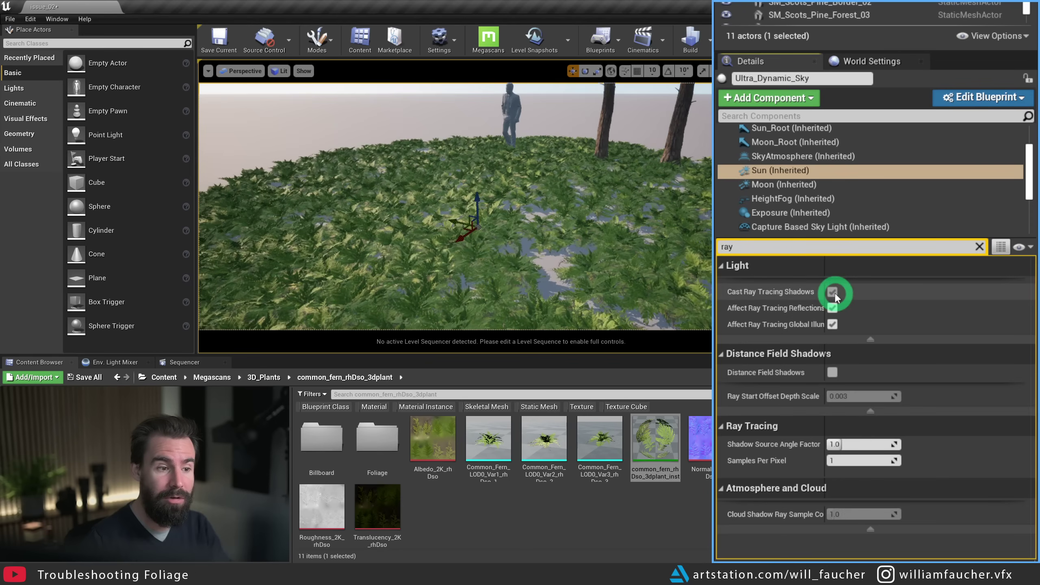
{"action": "scroll", "coordinate": [806, 203], "scroll_direction": "down", "scroll_amount": 1}
{"action": "scroll", "coordinate": [804, 205], "scroll_direction": "down", "scroll_amount": 2}
{"action": "left_click", "coordinate": [806, 201]}
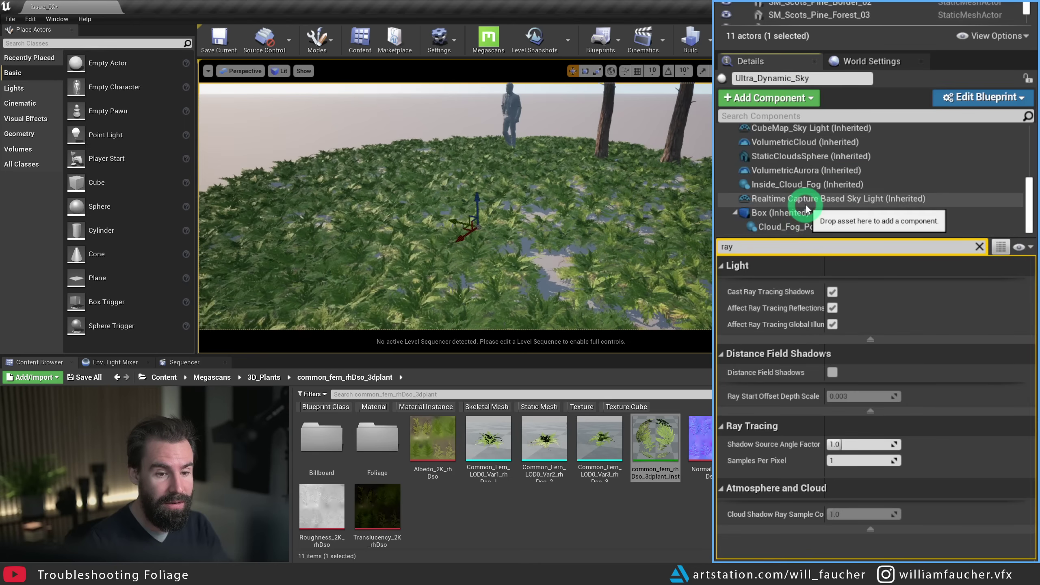
{"action": "left_click", "coordinate": [833, 292]}
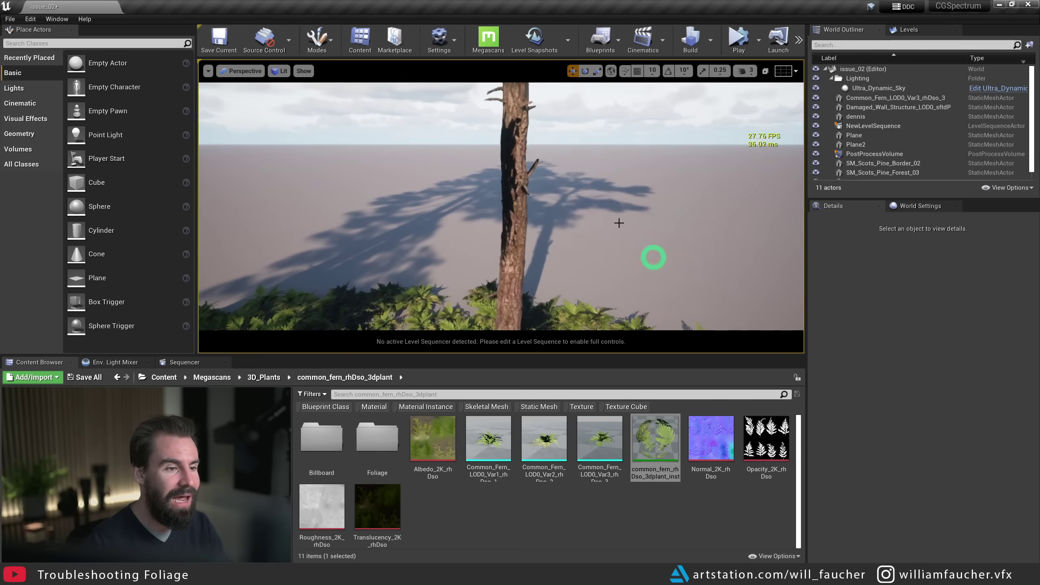
Filter the properties of SM_Scots_Pine_Young_01 by "evaluate" and enable its ray tracing option Evaluate World Position Offset
{"action": "right_click_drag", "start_coordinate": [613, 249], "coordinate": [534, 177]}
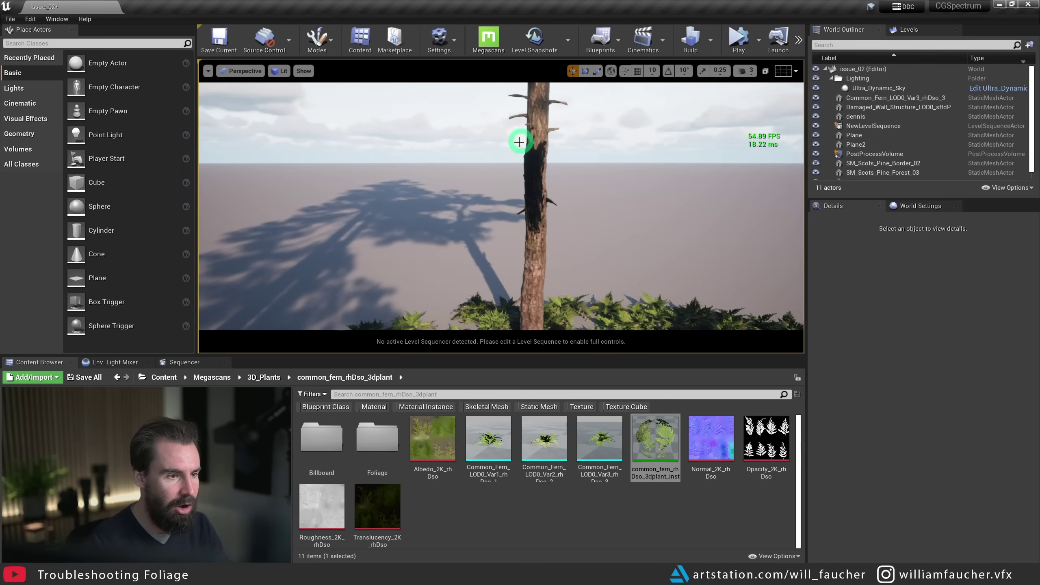
{"action": "right_click_drag", "start_coordinate": [567, 204], "coordinate": [589, 127]}
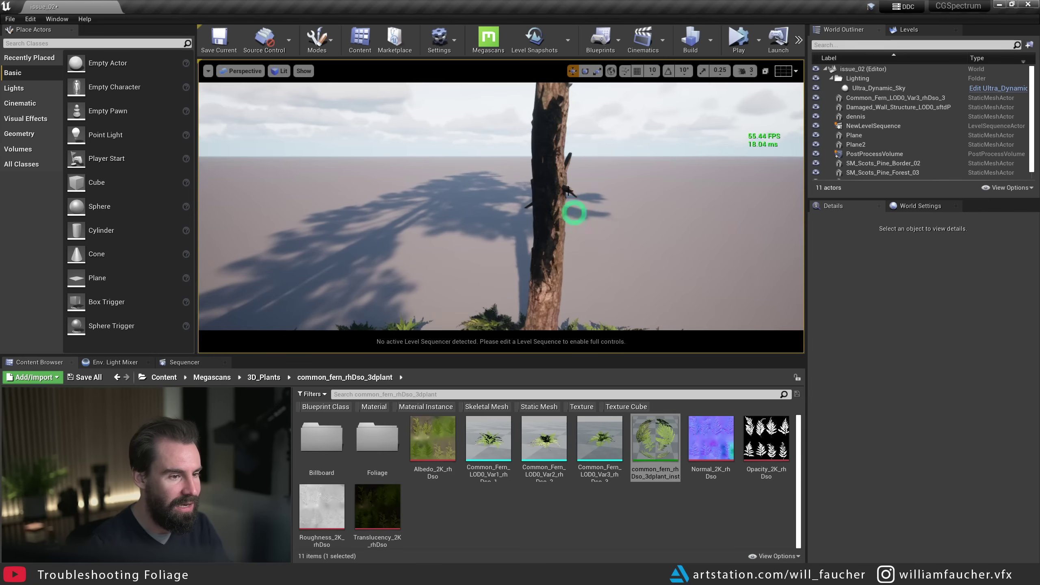
{"action": "mouse_move", "coordinate": [589, 200]}
{"action": "right_mouse_down"}
{"action": "mouse_move", "coordinate": [495, 209]}
{"action": "mouse_move", "coordinate": [572, 203]}
{"action": "right_mouse_up"}
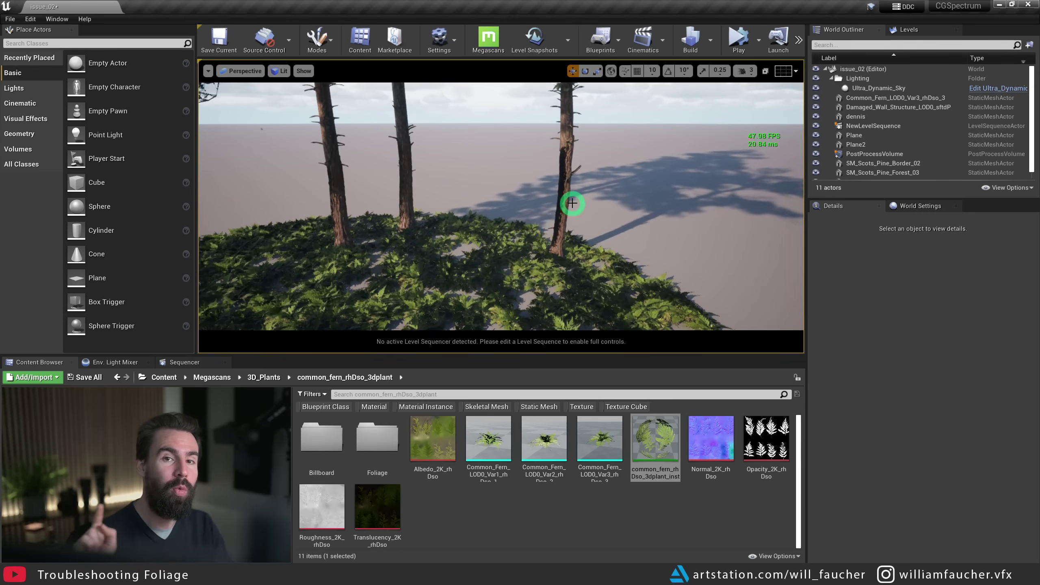
{"action": "key", "text": "w"}
{"action": "mouse_move", "coordinate": [573, 203]}
{"action": "right_mouse_down"}
{"action": "mouse_move", "coordinate": [572, 193]}
{"action": "mouse_move", "coordinate": [487, 191]}
{"action": "mouse_move", "coordinate": [588, 212]}
{"action": "mouse_move", "coordinate": [560, 207]}
{"action": "right_mouse_up"}
{"action": "key", "text": "s"}
{"action": "left_click", "coordinate": [517, 197]}
{"action": "key", "text": "w"}
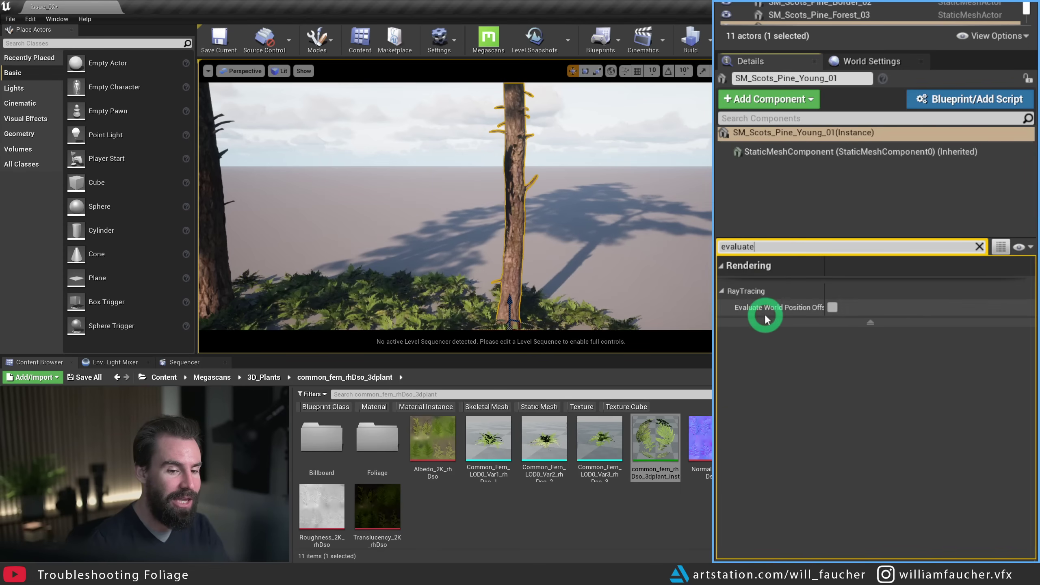
{"action": "left_click_drag", "start_coordinate": [825, 292], "coordinate": [871, 292]}
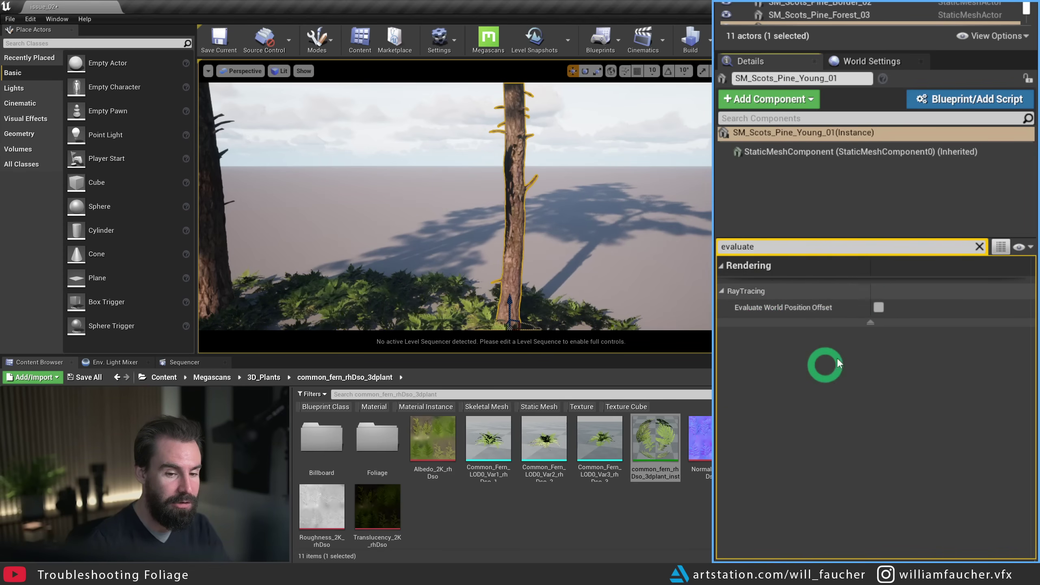
{"action": "left_click_drag", "start_coordinate": [511, 196], "coordinate": [495, 232]}
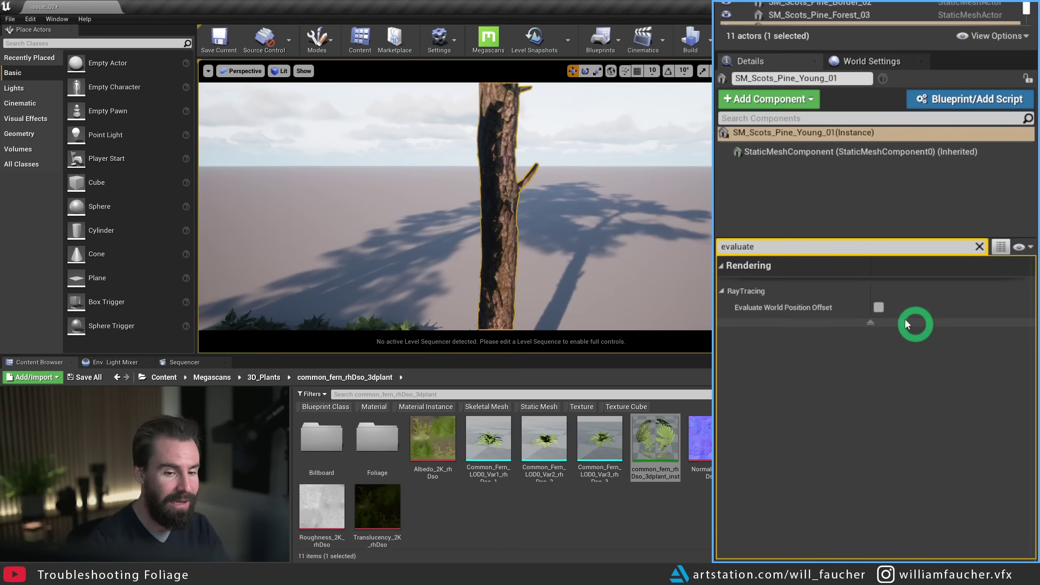
{"action": "left_click", "coordinate": [880, 308]}
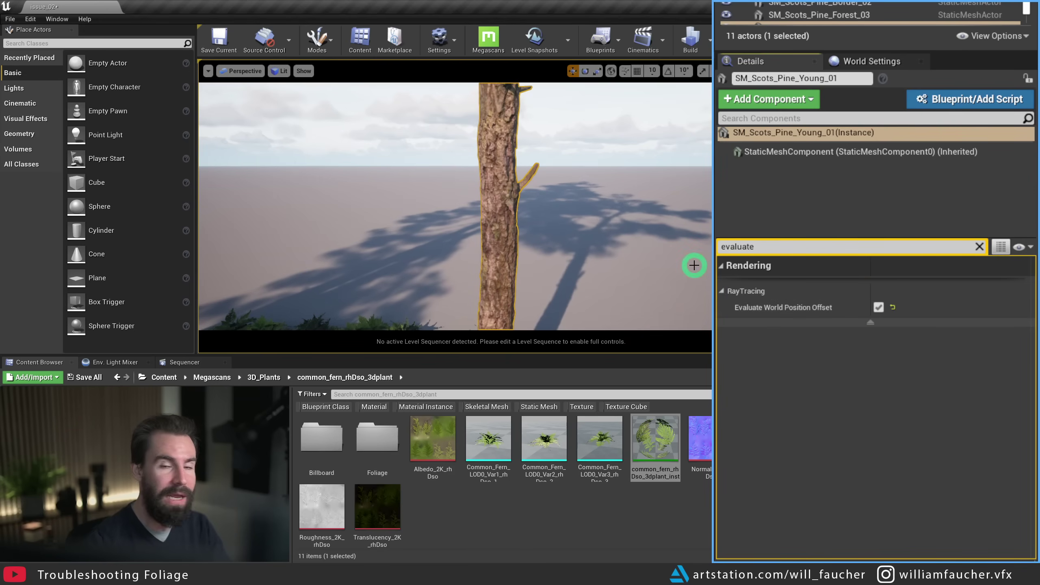
Enable Evaluate World Position Offset for the fern foliage type in Foliage mode
{"action": "scroll", "coordinate": [515, 185], "scroll_direction": "down", "scroll_amount": 10}
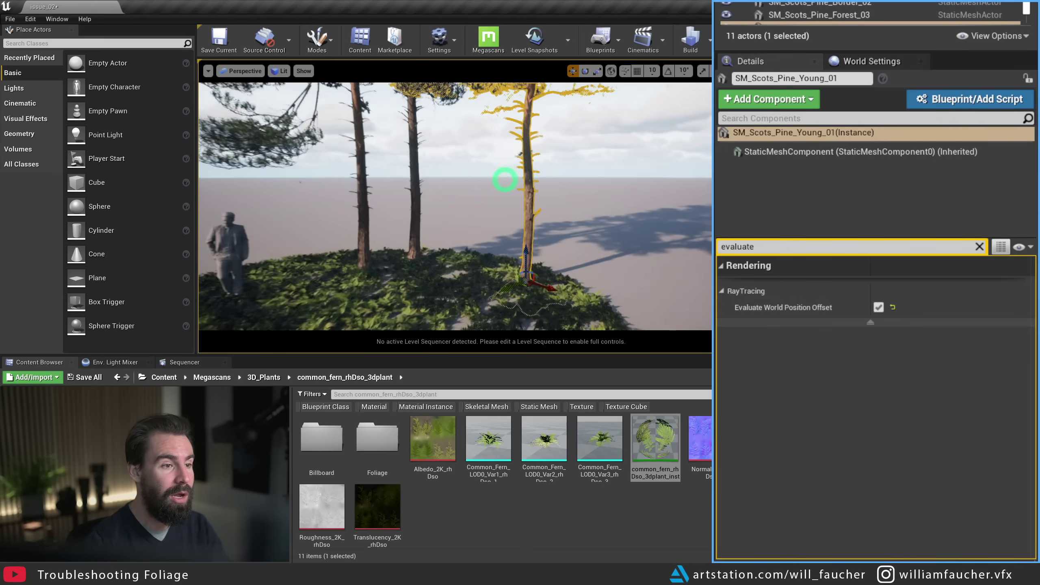
{"action": "left_click", "coordinate": [597, 166]}
{"action": "right_click_drag", "start_coordinate": [609, 156], "coordinate": [552, 162]}
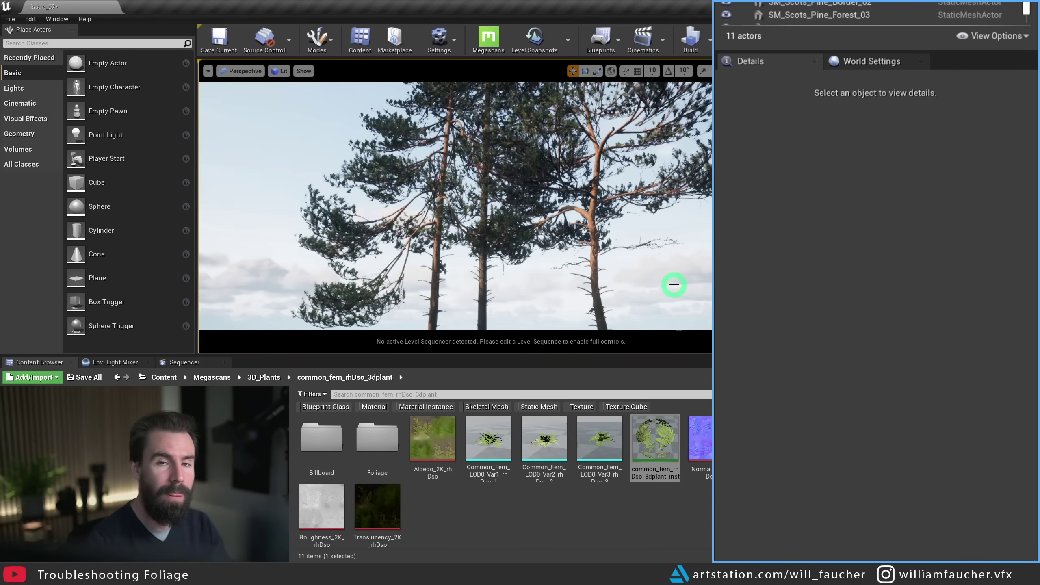
{"action": "right_click_drag", "start_coordinate": [656, 251], "coordinate": [529, 147]}
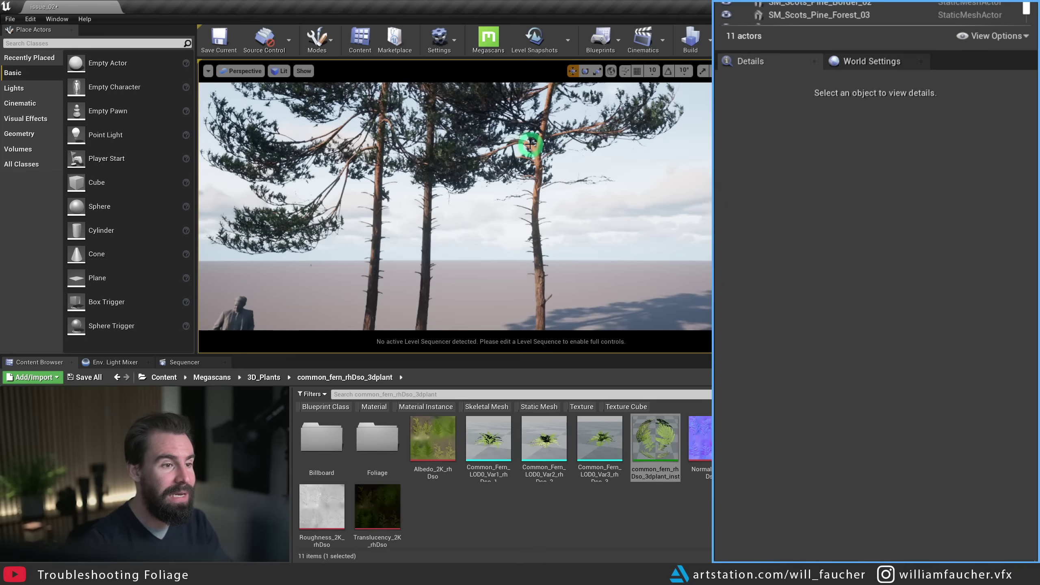
{"action": "left_click", "coordinate": [530, 145]}
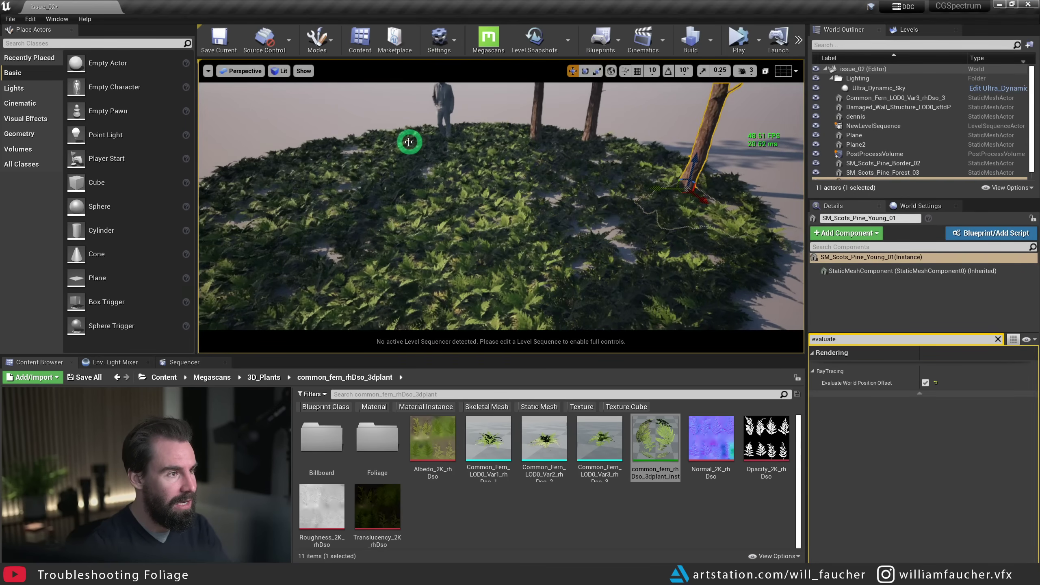
{"action": "key", "text": "shift+4"}
{"action": "left_click", "coordinate": [18, 130]}
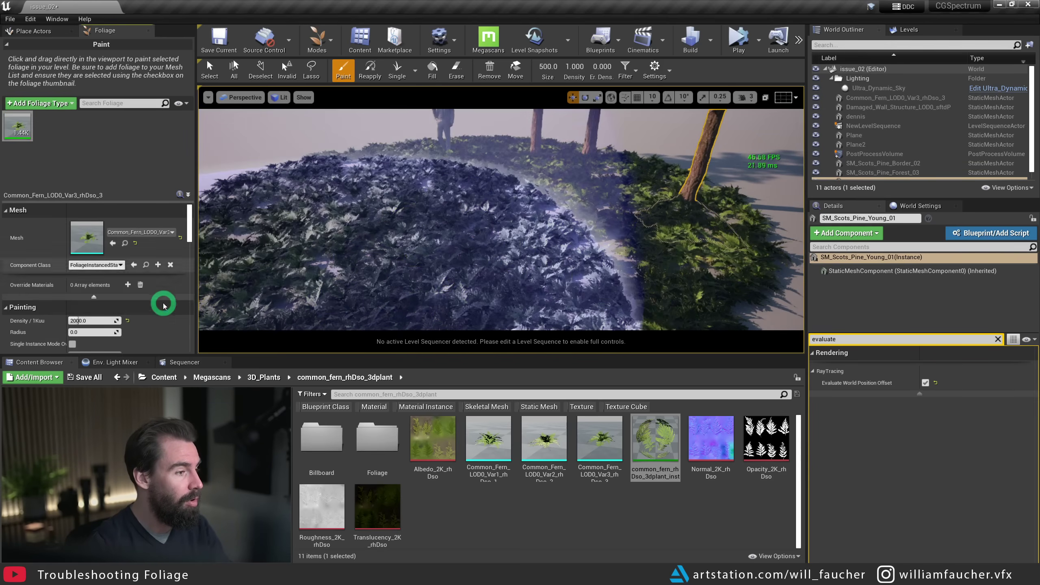
{"action": "left_click_drag", "start_coordinate": [193, 221], "coordinate": [195, 307]}
{"action": "left_click_drag", "start_coordinate": [66, 271], "coordinate": [95, 272]}
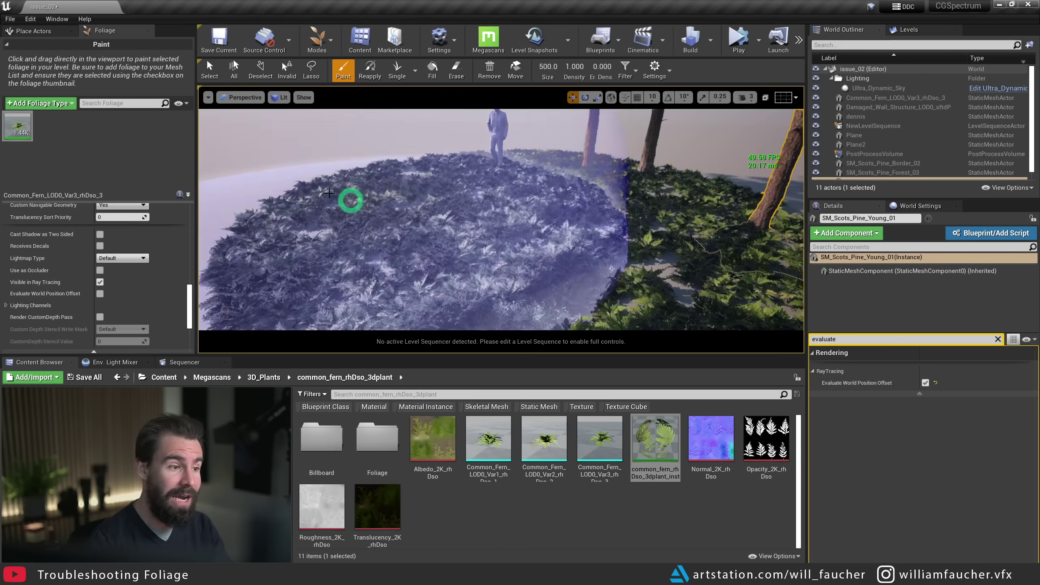
{"action": "left_click", "coordinate": [100, 294]}
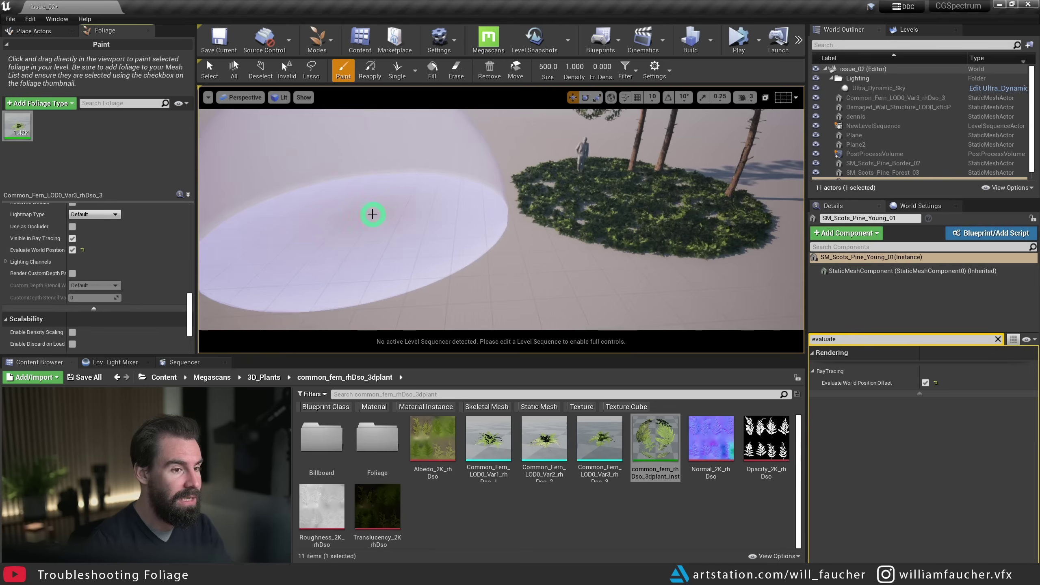
Paint a round patch of ferns on the empty ground beside the existing patch and leave Foliage mode
{"action": "left_click_drag", "start_coordinate": [372, 214], "coordinate": [364, 216]}
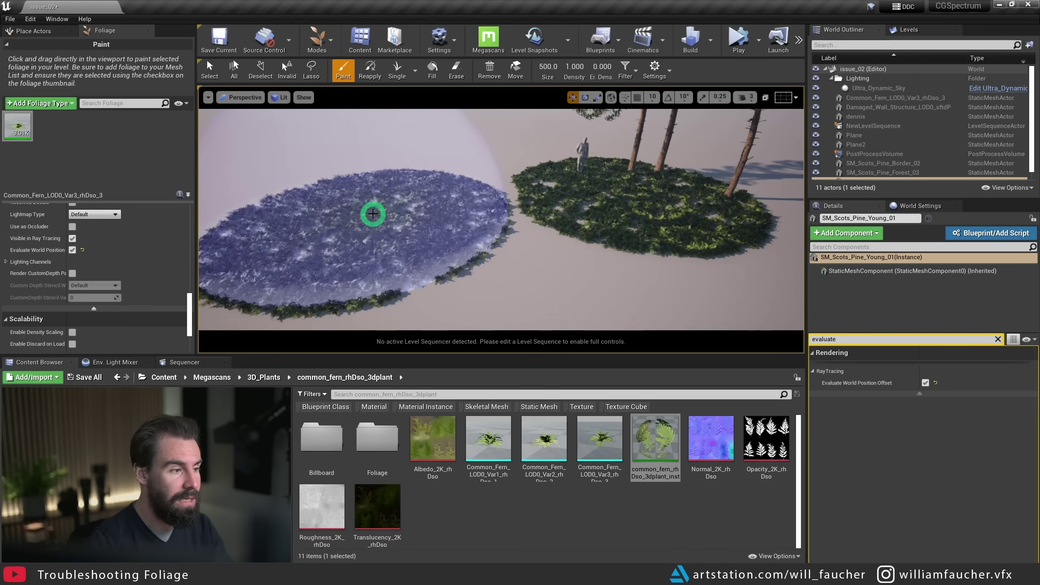
{"action": "left_click", "coordinate": [632, 221]}
{"action": "key", "text": "shift+1"}
{"action": "scroll", "coordinate": [632, 217], "scroll_direction": "up", "scroll_amount": 6}
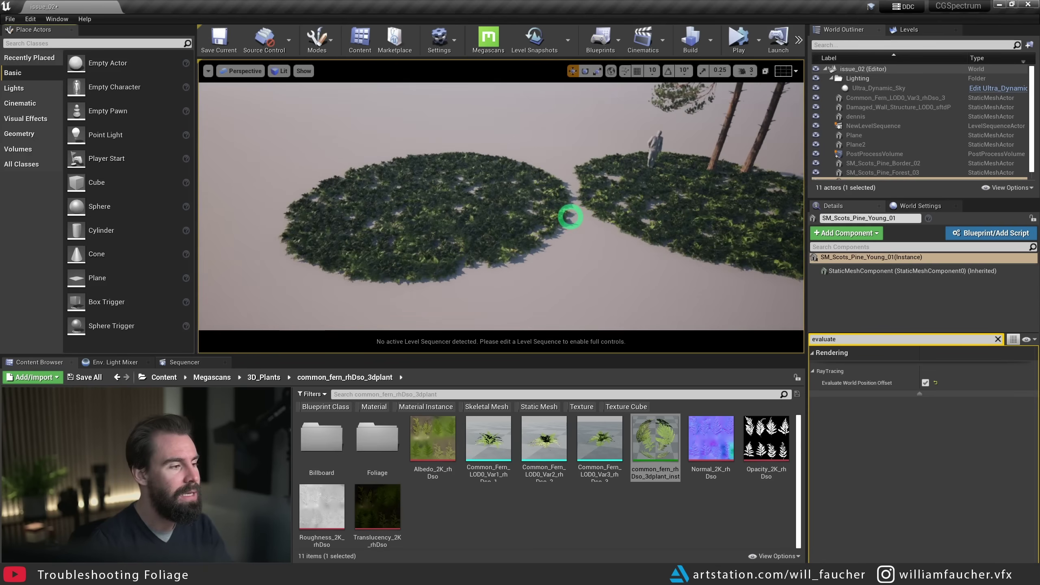
Toggle Evaluate World Position Offset again for the fern foliage type and check the shadows on the original fern patch
{"action": "scroll", "coordinate": [595, 218], "scroll_direction": "down", "scroll_amount": 5}
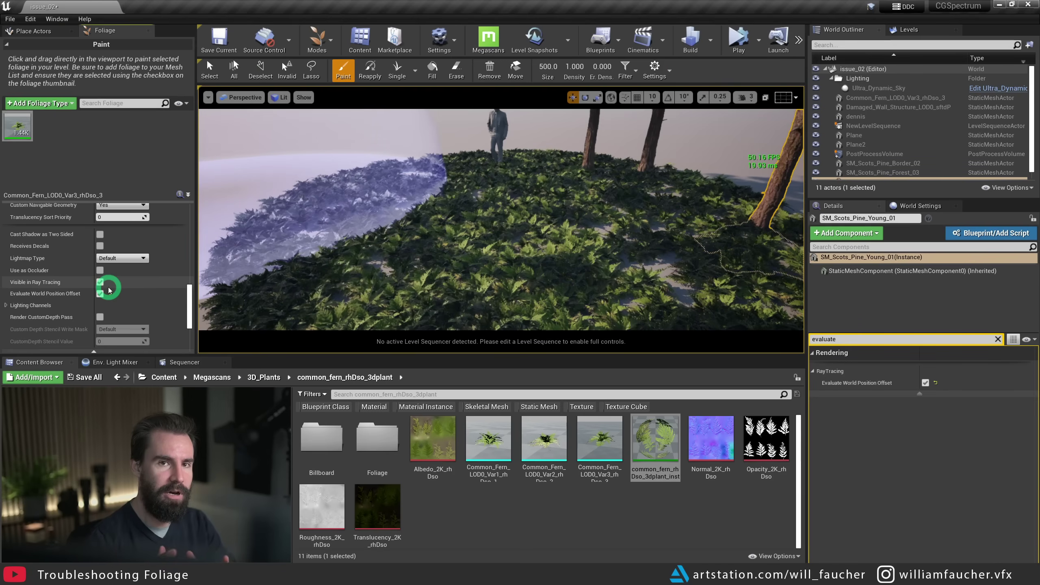
{"action": "left_click", "coordinate": [100, 294]}
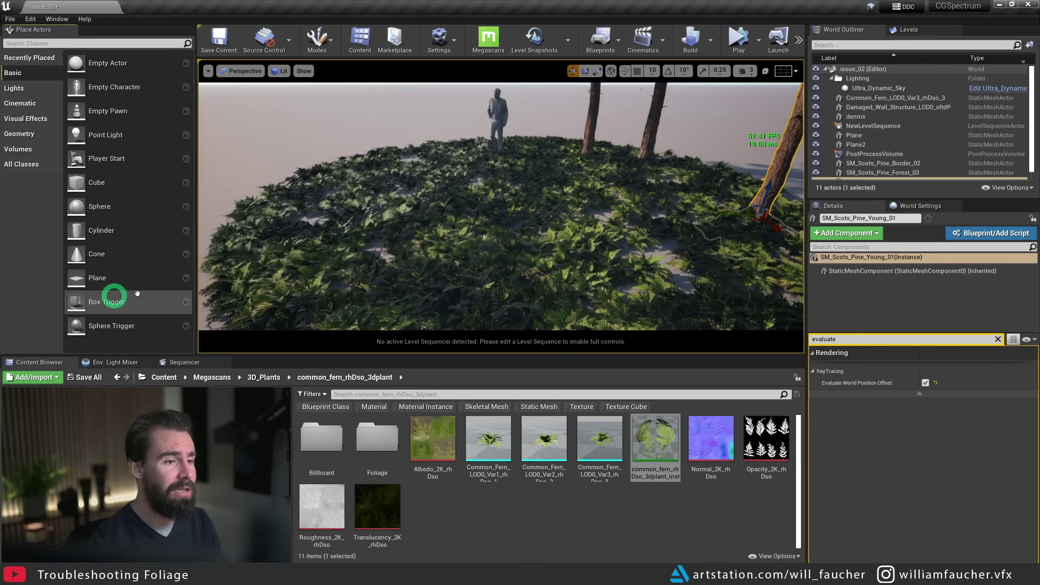
{"action": "left_click_drag", "start_coordinate": [522, 209], "coordinate": [537, 216]}
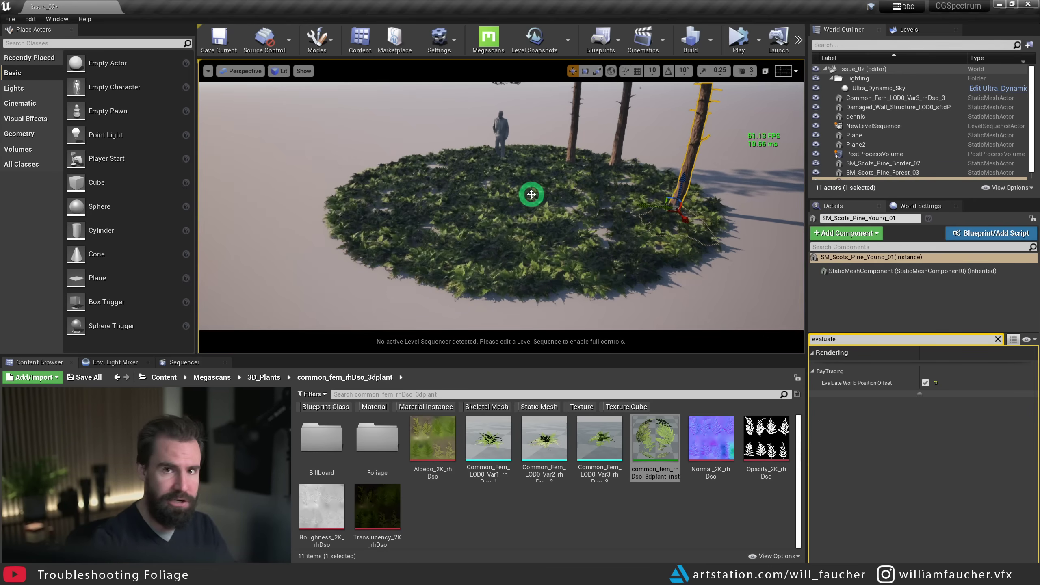
{"action": "right_click_drag", "start_coordinate": [558, 179], "coordinate": [592, 202]}
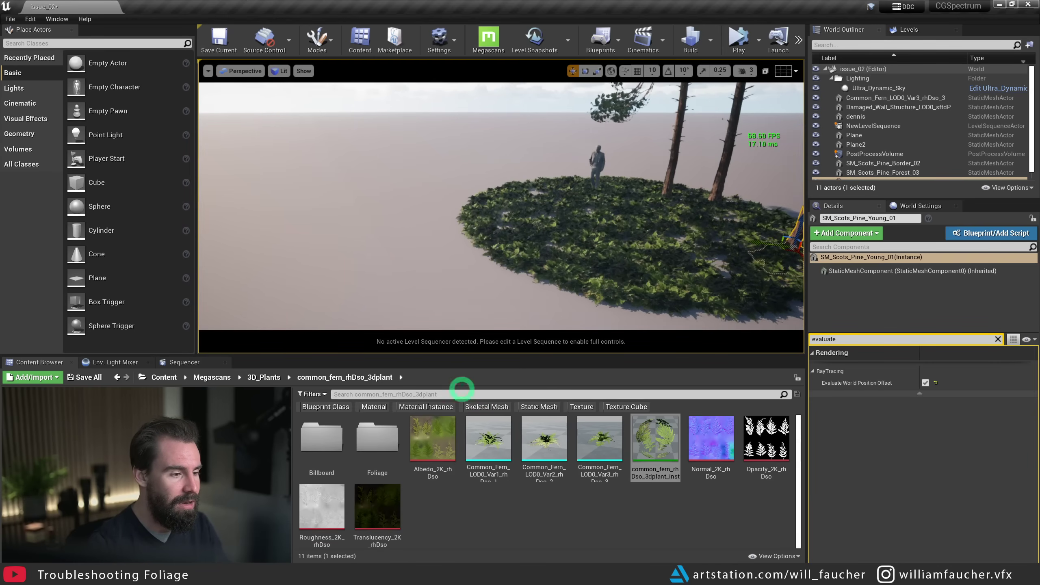
Create an Actor-based Blueprint class named common_Fern_evaluateWPO in the common_fern_rhDso_3dplant folder
{"action": "right_click", "coordinate": [524, 514]}
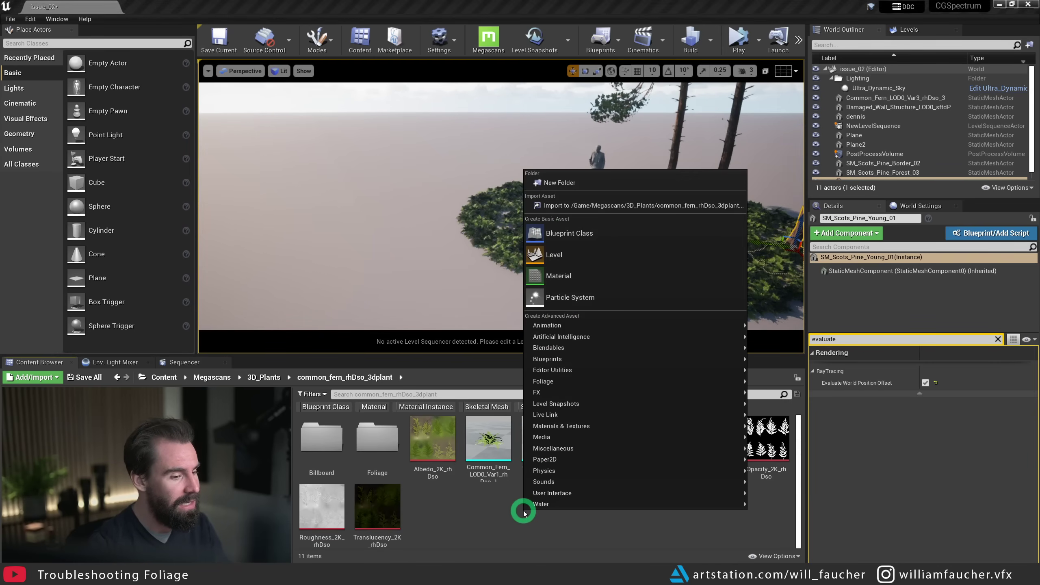
{"action": "left_click", "coordinate": [621, 272]}
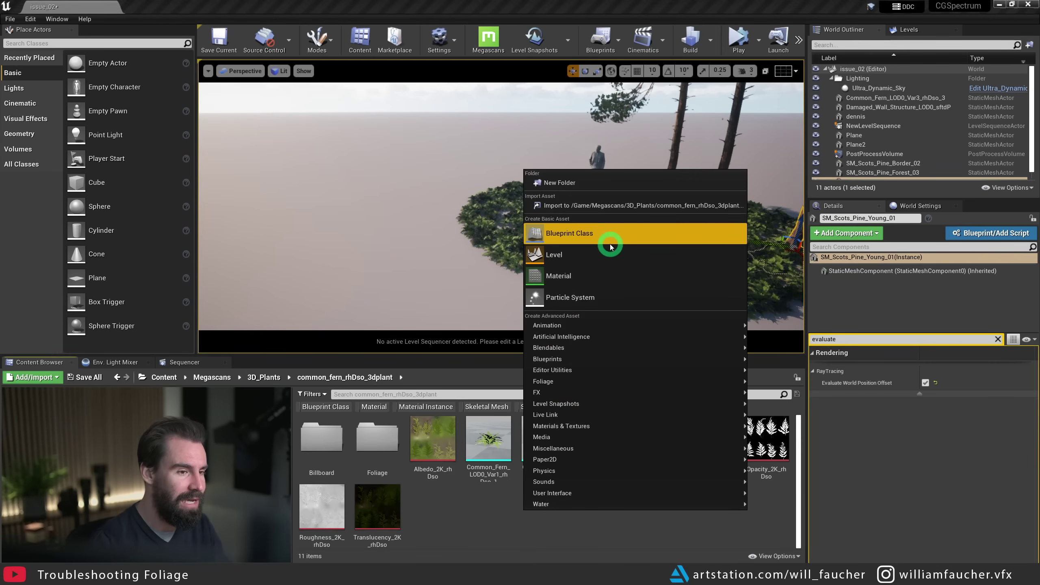
{"action": "left_click", "coordinate": [610, 234]}
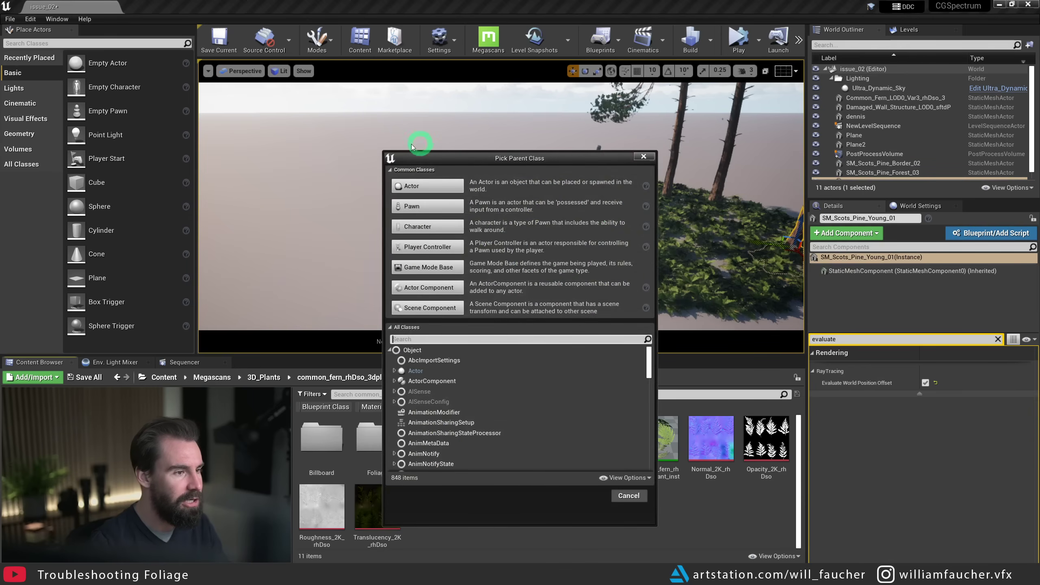
{"action": "left_click", "coordinate": [422, 186]}
{"action": "type", "text": "com"}
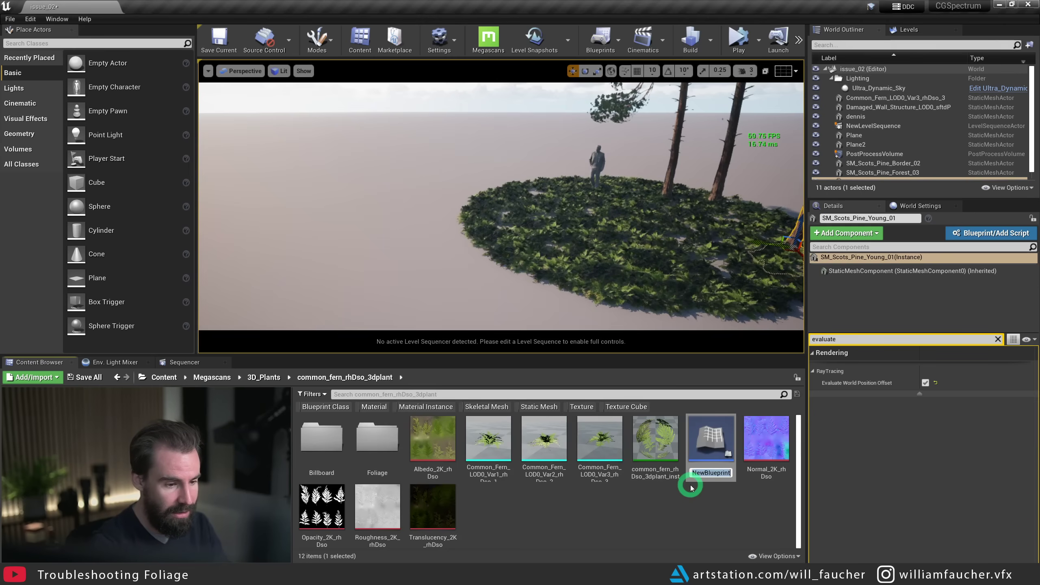
{"action": "type", "text": "mon_Fern_eval"}
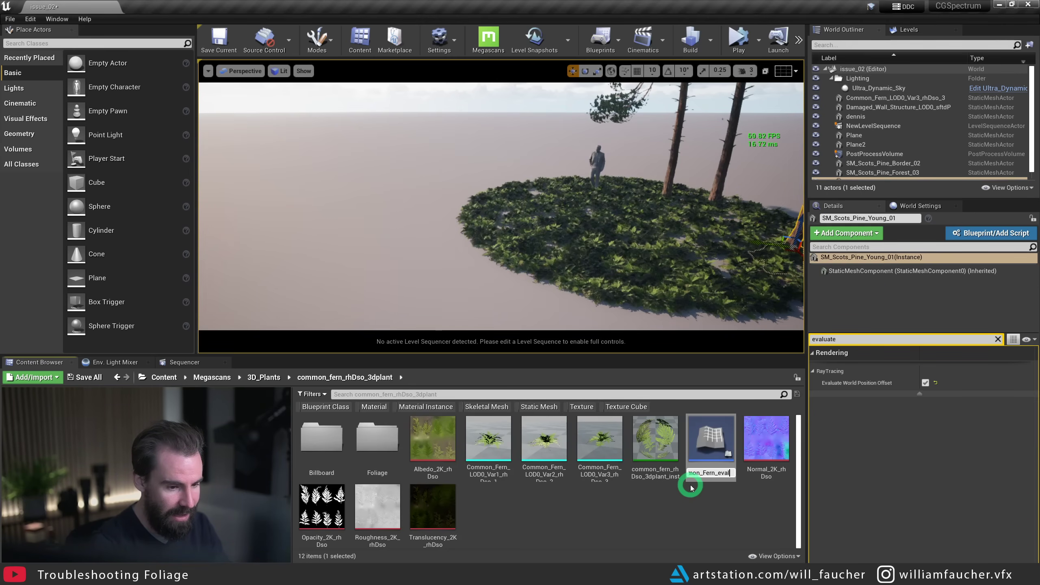
{"action": "type", "text": "uateWPO"}
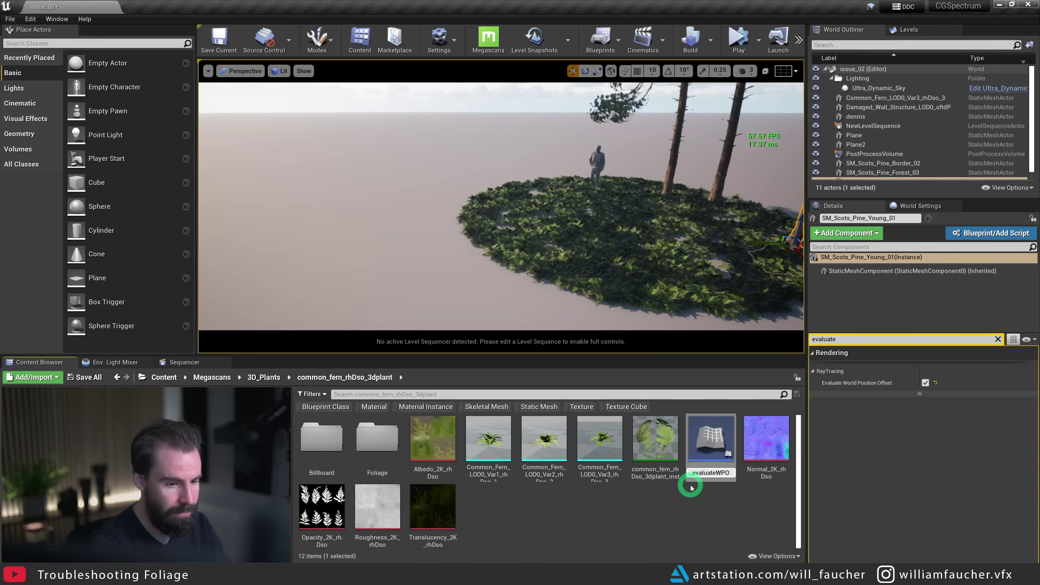
{"action": "key", "text": "Return"}
Open the common_Fern_evaluateWPO Blueprint and add the static mesh Common_Fern_LOD0_Var3_rhDso_3 as a component under DefaultSceneRoot
{"action": "double_click", "coordinate": [466, 422]}
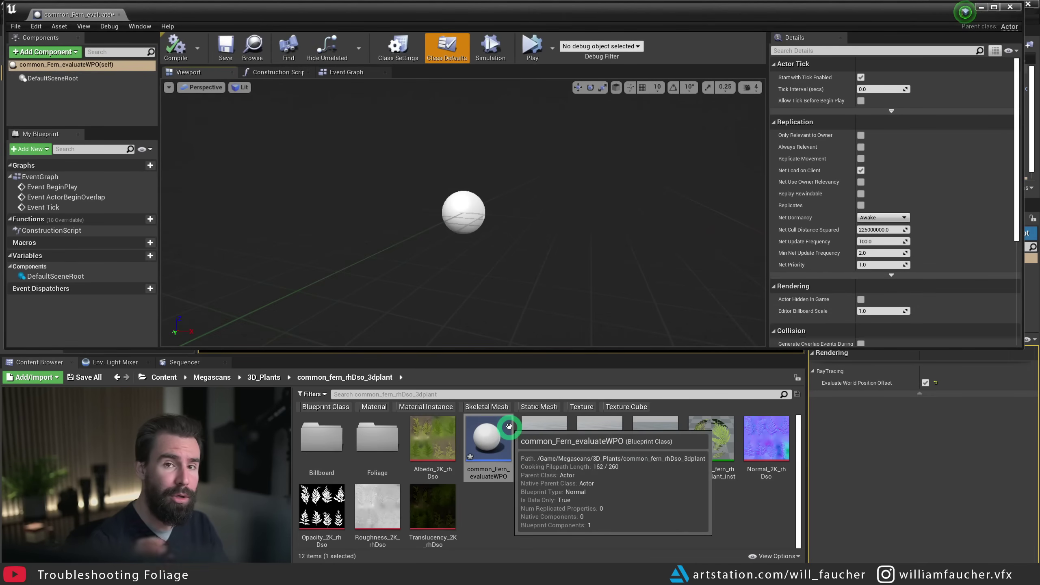
{"action": "left_click", "coordinate": [356, 236]}
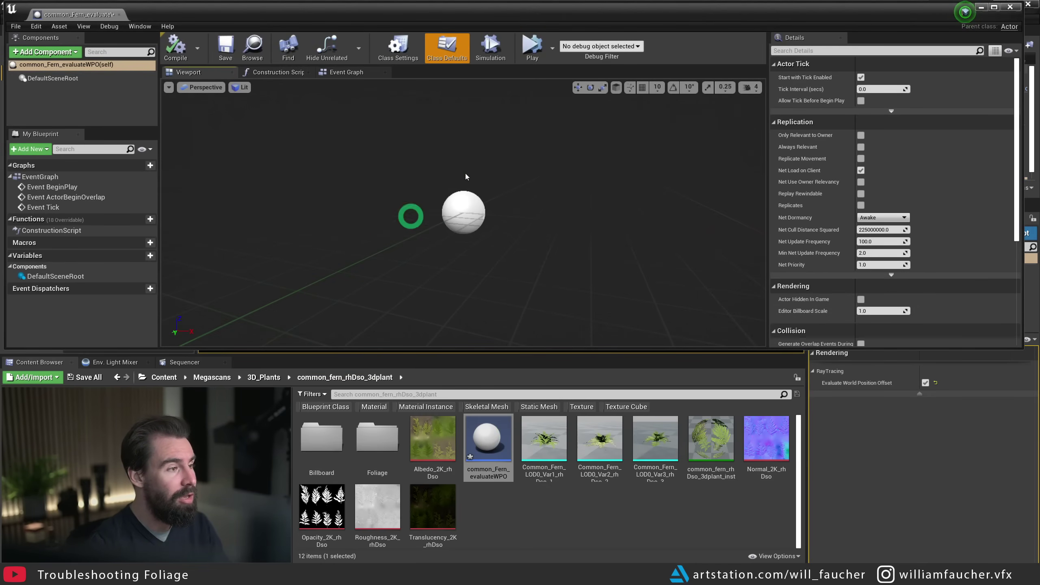
{"action": "mouse_move", "coordinate": [664, 433]}
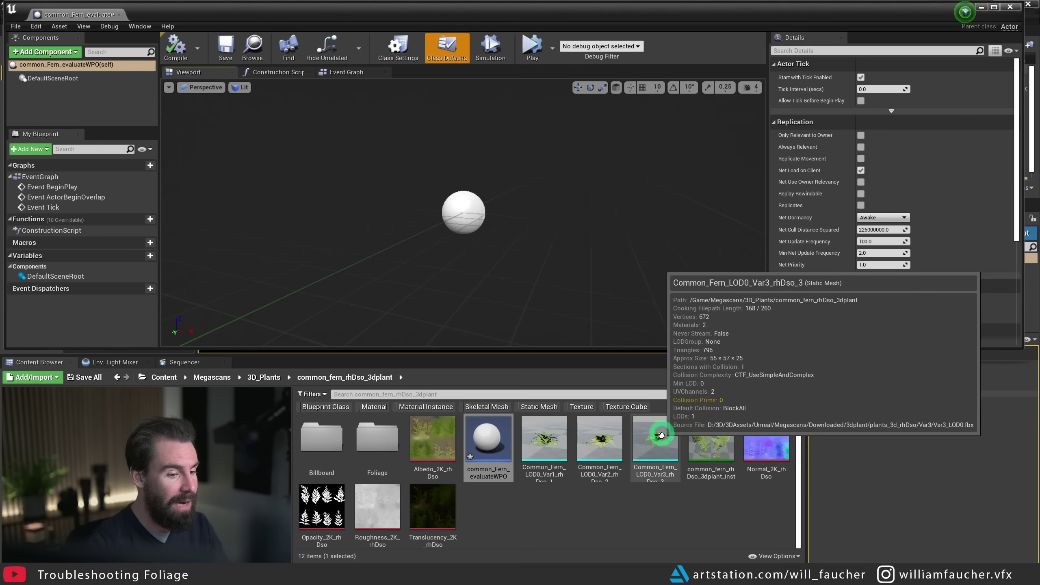
{"action": "left_click_drag", "start_coordinate": [657, 448], "coordinate": [42, 106]}
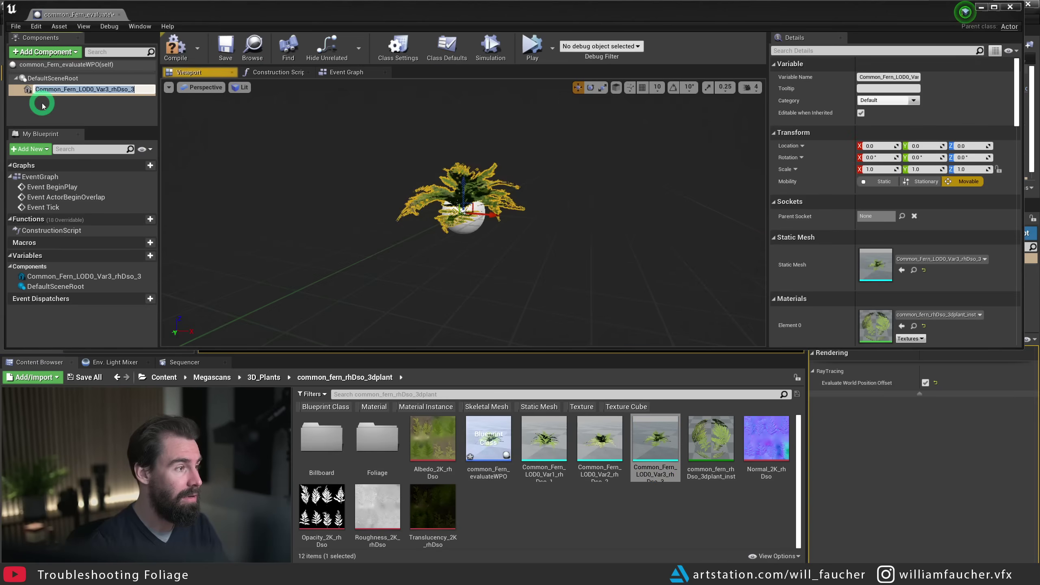
{"action": "key", "text": "Return"}
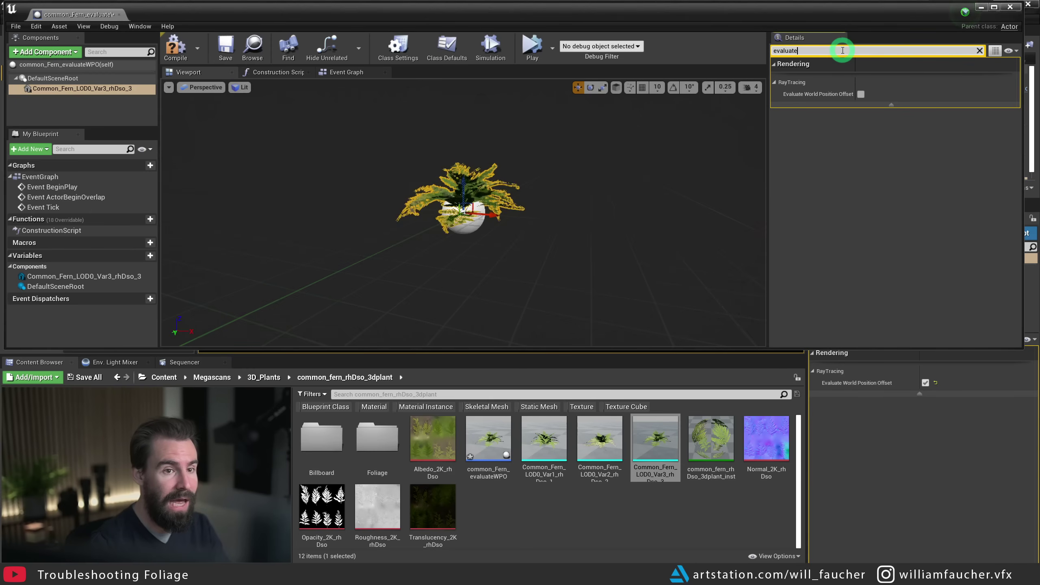
Enable ray tracing Evaluate World Position Offset on the fern mesh component, and compile, save and close the Blueprint
{"action": "left_click", "coordinate": [861, 94]}
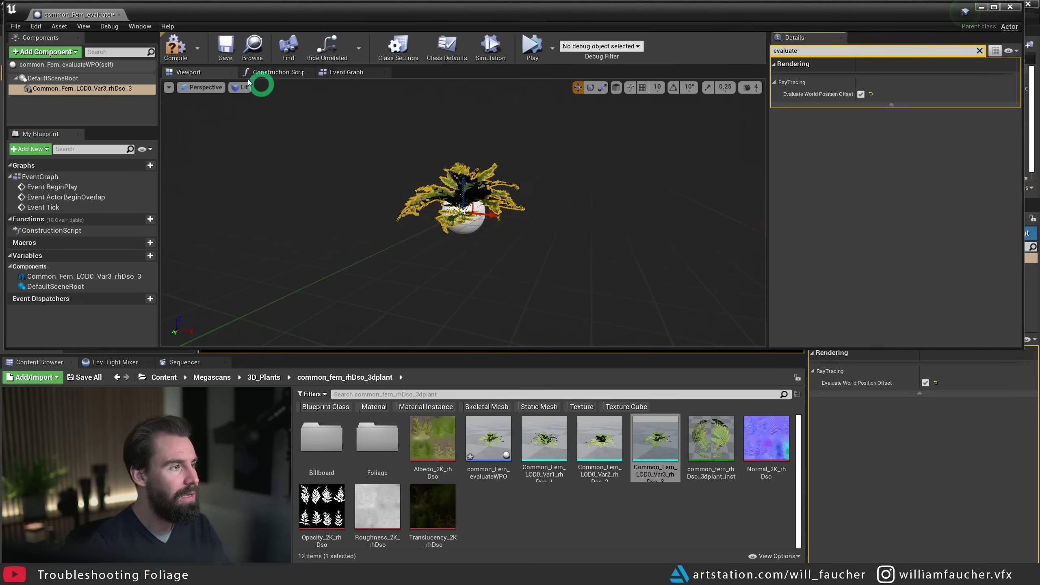
{"action": "left_click", "coordinate": [177, 50]}
{"action": "left_click", "coordinate": [282, 148]}
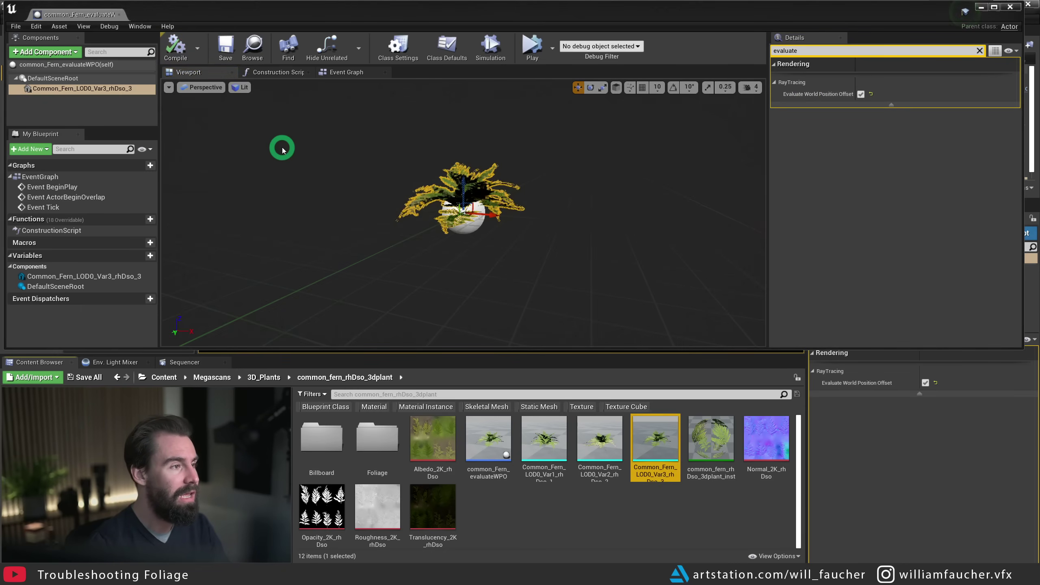
{"action": "left_click", "coordinate": [118, 16]}
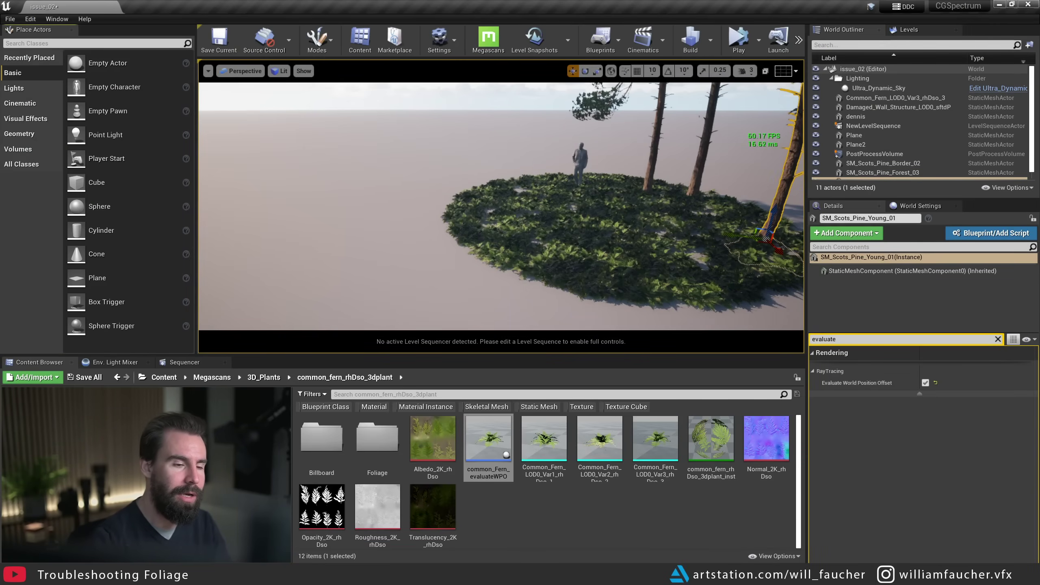
Create an Actor Foliage asset named commonFern_WPO in the same fern folder
{"action": "left_click", "coordinate": [591, 520]}
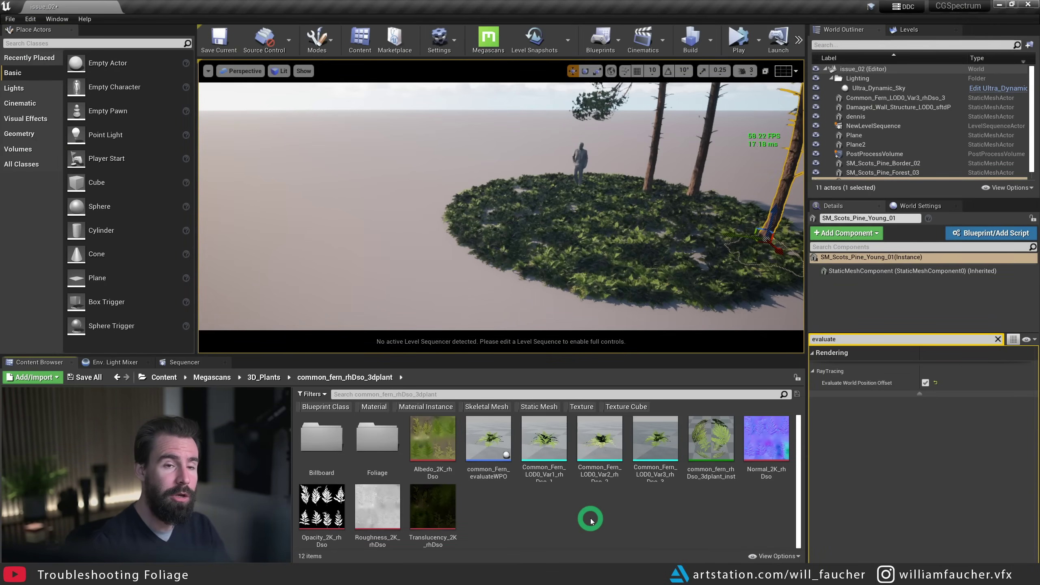
{"action": "right_click", "coordinate": [543, 517]}
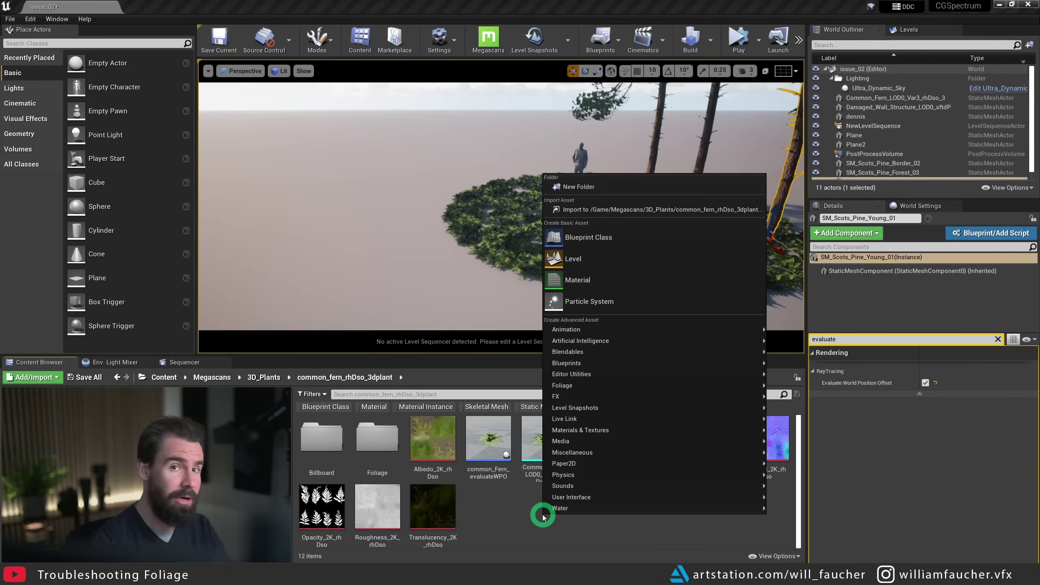
{"action": "left_click", "coordinate": [582, 387]}
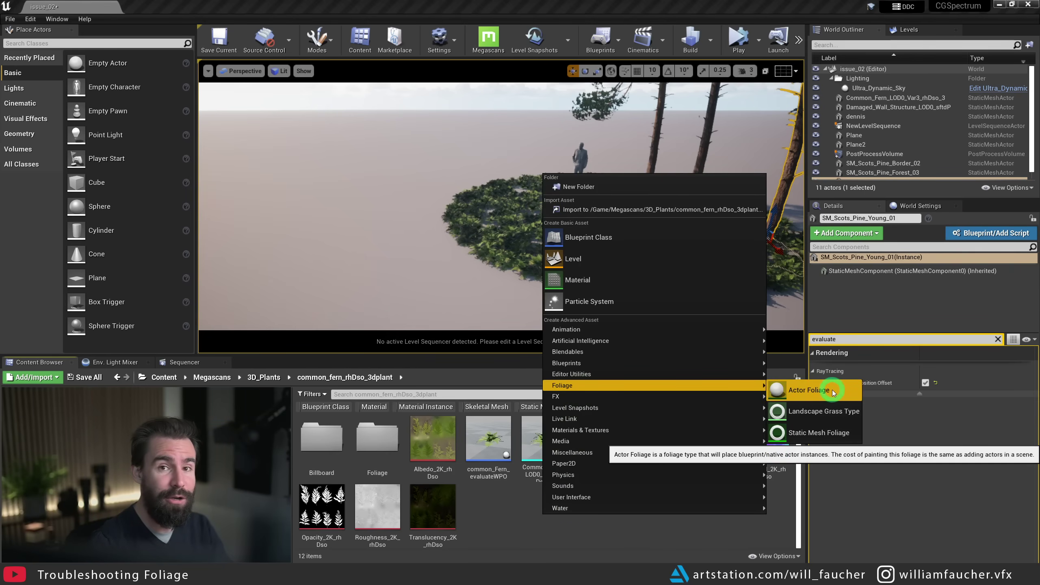
{"action": "left_click", "coordinate": [819, 390]}
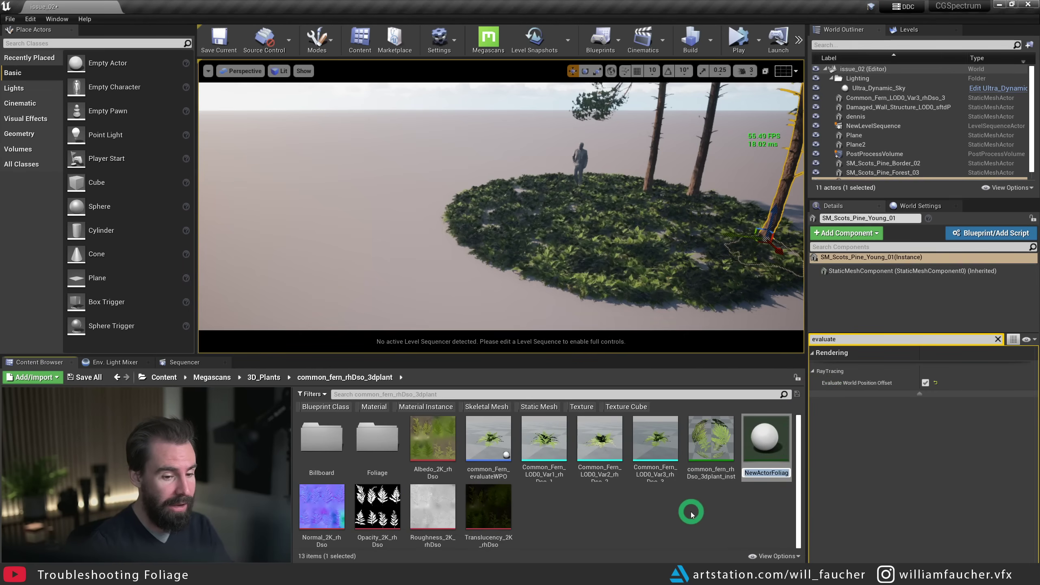
{"action": "type", "text": "com"}
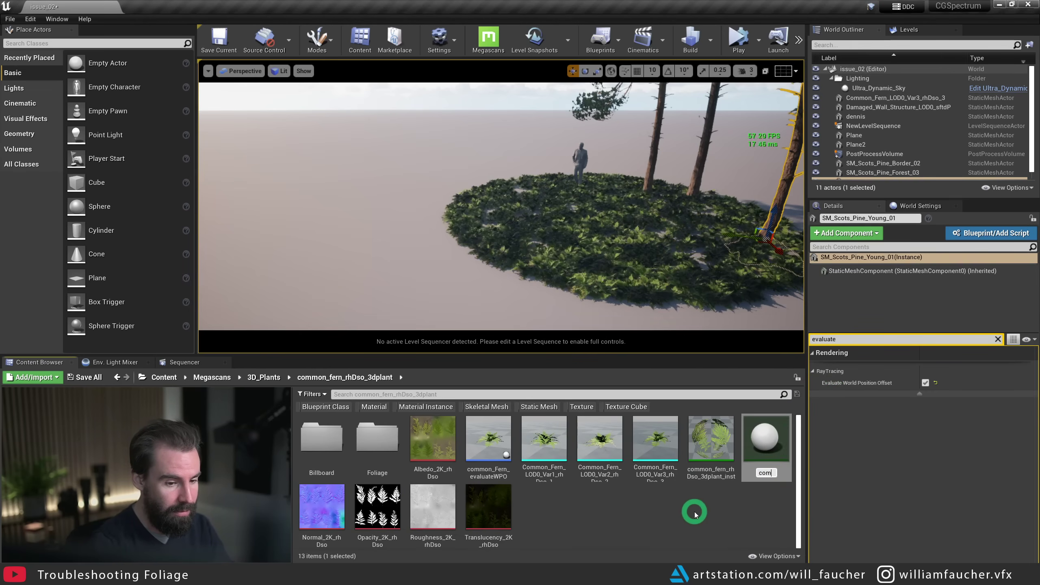
{"action": "type", "text": "monFern_WPO"}
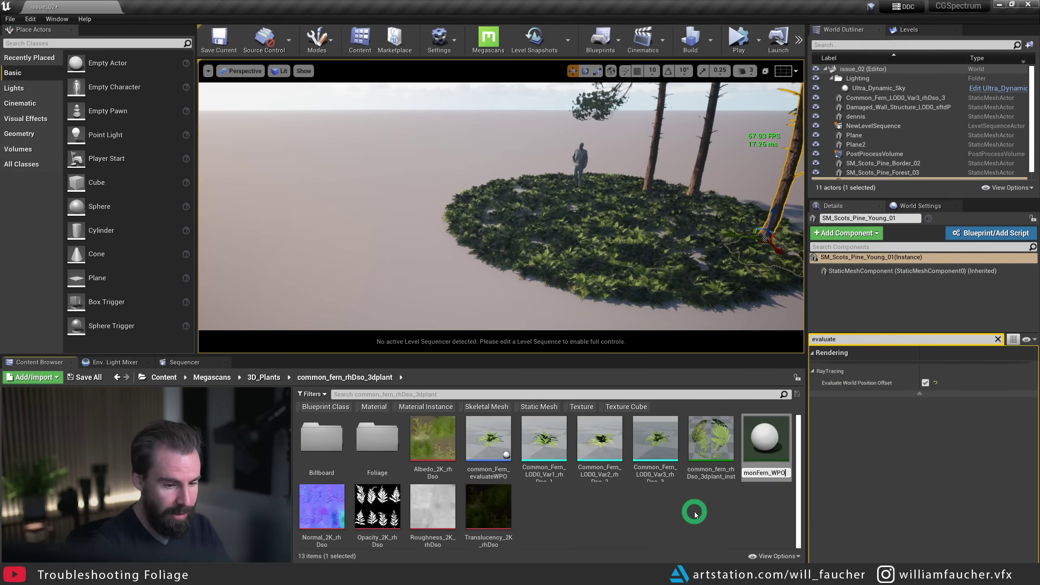
{"action": "key", "text": "Return"}
Assign common_Fern_evaluateWPO as the Actor Class of the commonFern_WPO foliage asset, and save and close it
{"action": "double_click", "coordinate": [767, 441]}
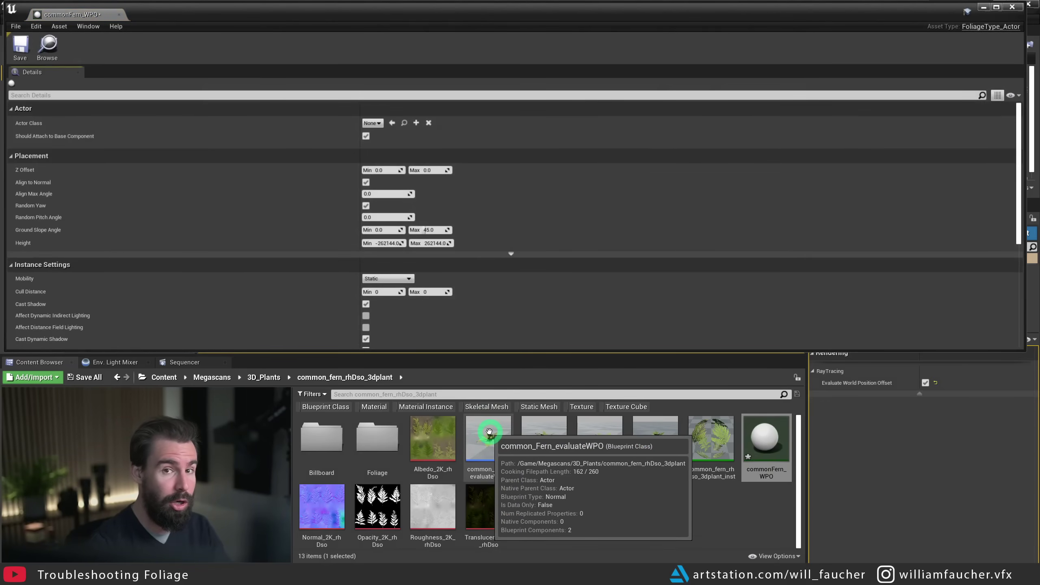
{"action": "left_click_drag", "start_coordinate": [489, 431], "coordinate": [369, 124]}
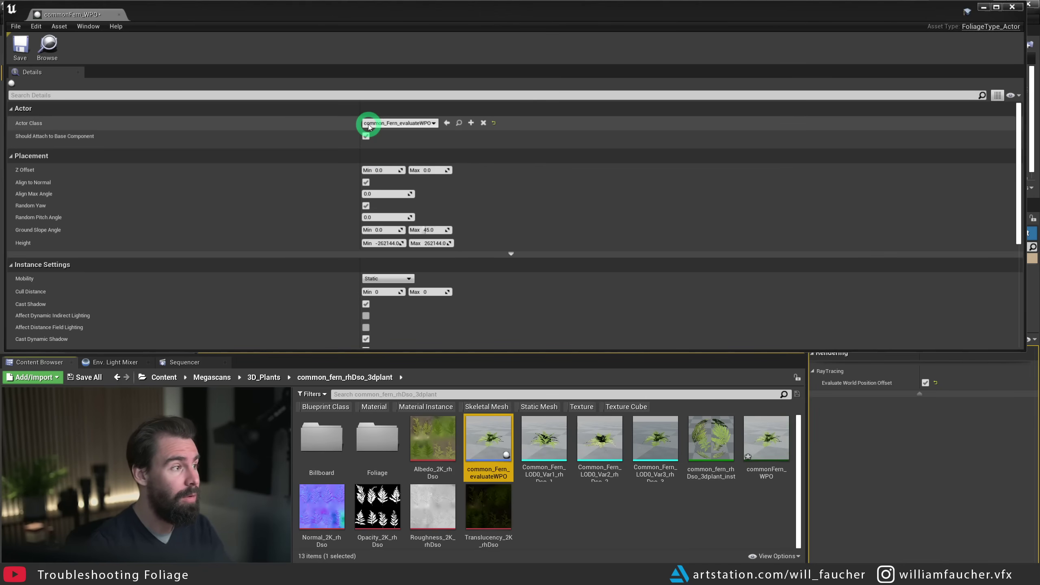
{"action": "left_click", "coordinate": [20, 46]}
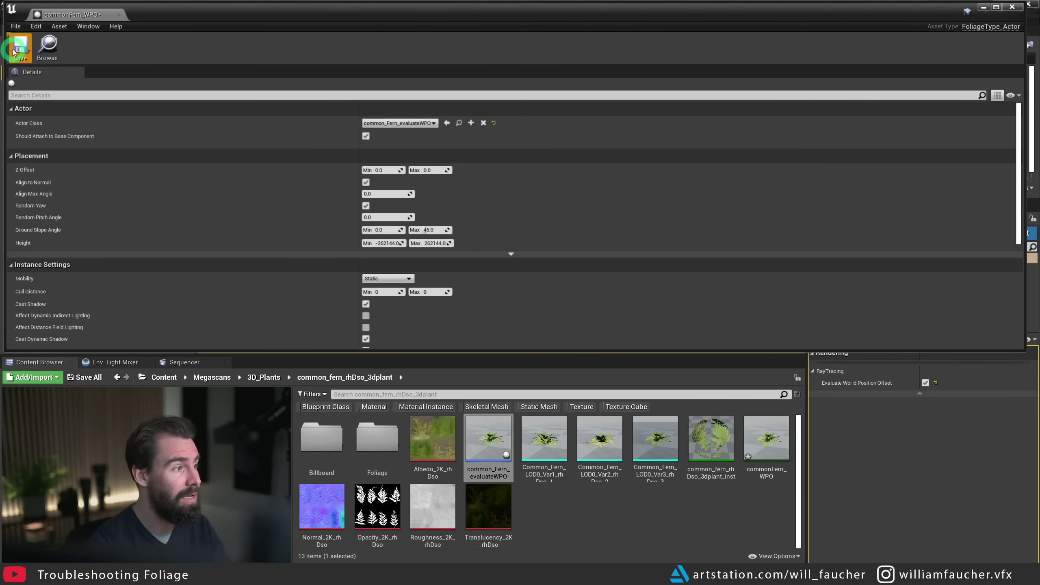
{"action": "left_click", "coordinate": [1015, 8]}
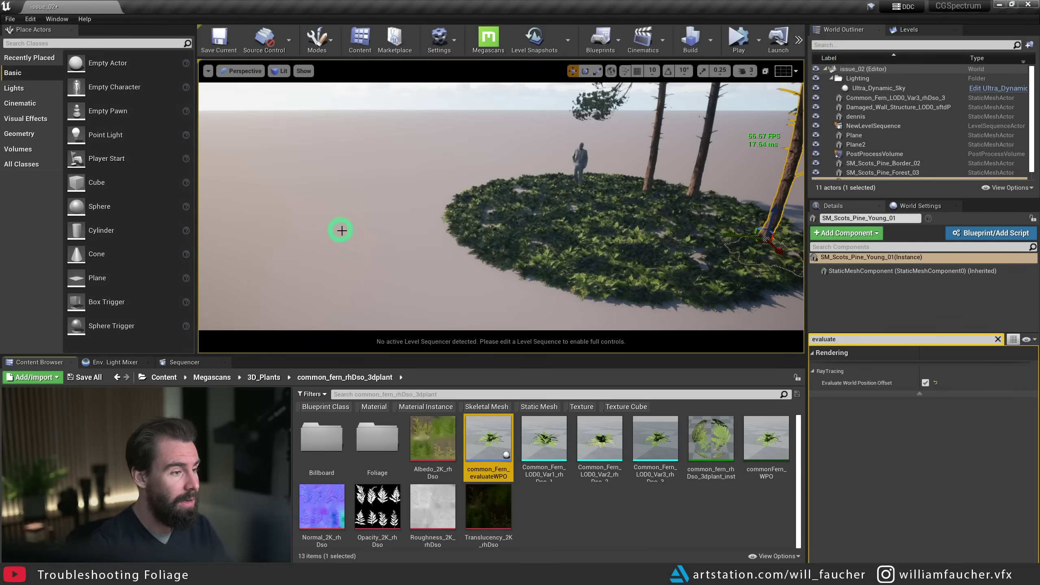
Add commonFern_WPO to the foliage types in Foliage mode, paint a round patch on the empty ground beside the existing ferns, and leave the mode
{"action": "left_click", "coordinate": [678, 545]}
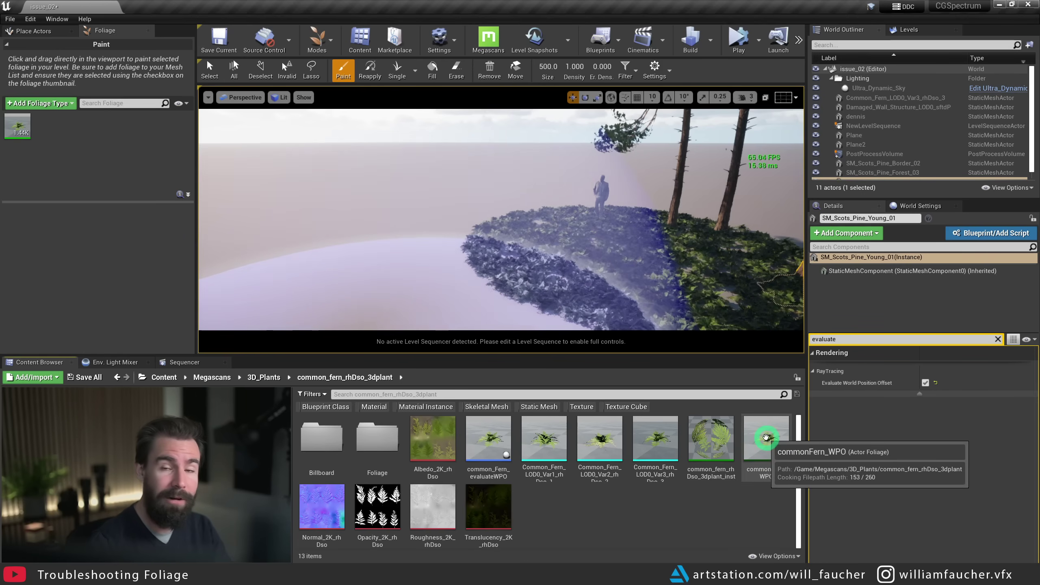
{"action": "left_click_drag", "start_coordinate": [767, 438], "coordinate": [97, 158]}
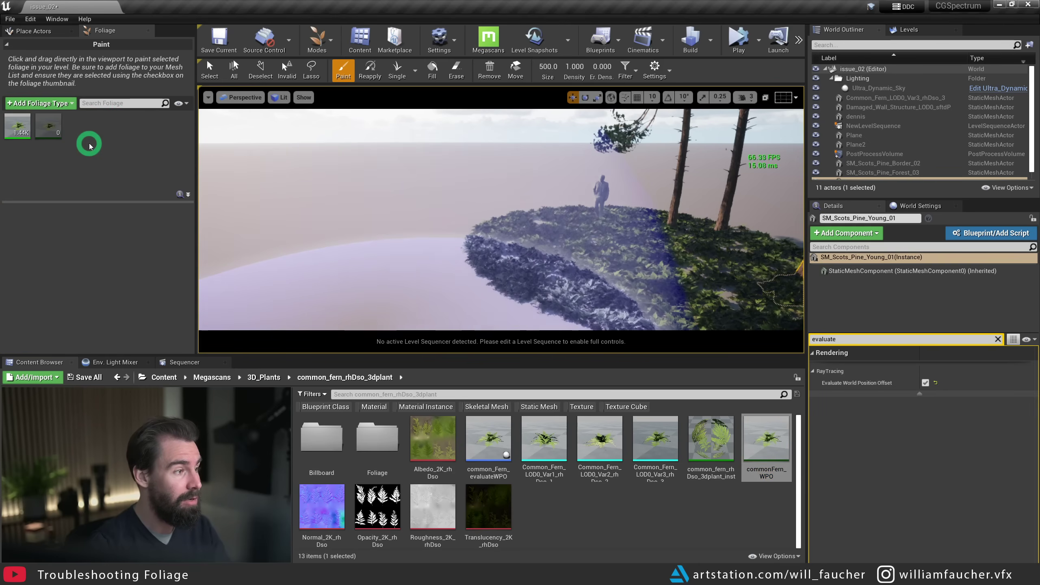
{"action": "left_click", "coordinate": [48, 126]}
{"action": "right_click_drag", "start_coordinate": [497, 269], "coordinate": [497, 269]}
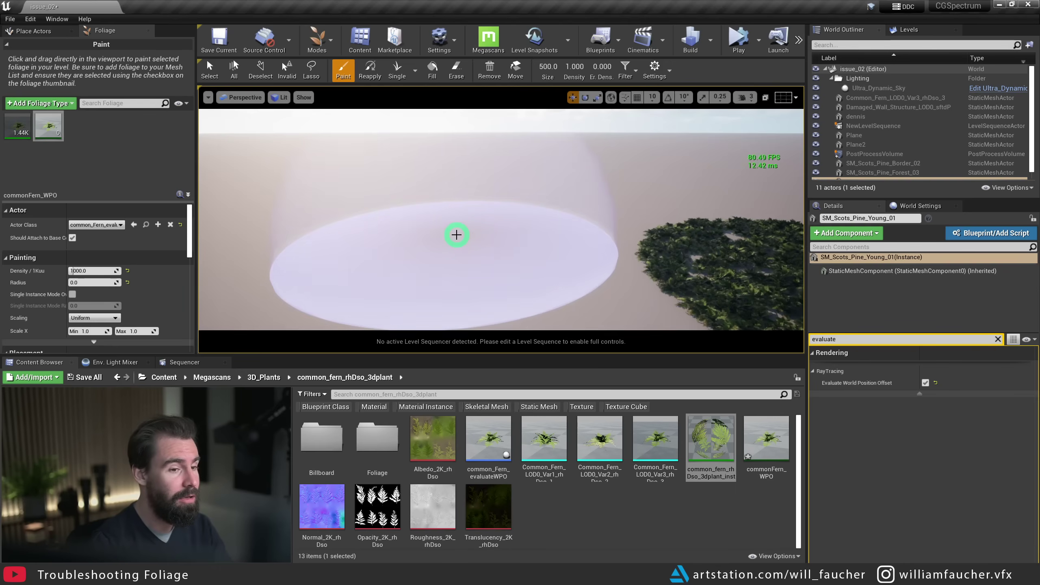
{"action": "left_click", "coordinate": [458, 235]}
{"action": "key", "text": "shift+1"}
Inspect the shadows of the newly painted fern patch up close and compare them with the original patch
{"action": "scroll", "coordinate": [549, 198], "scroll_direction": "up", "scroll_amount": 5}
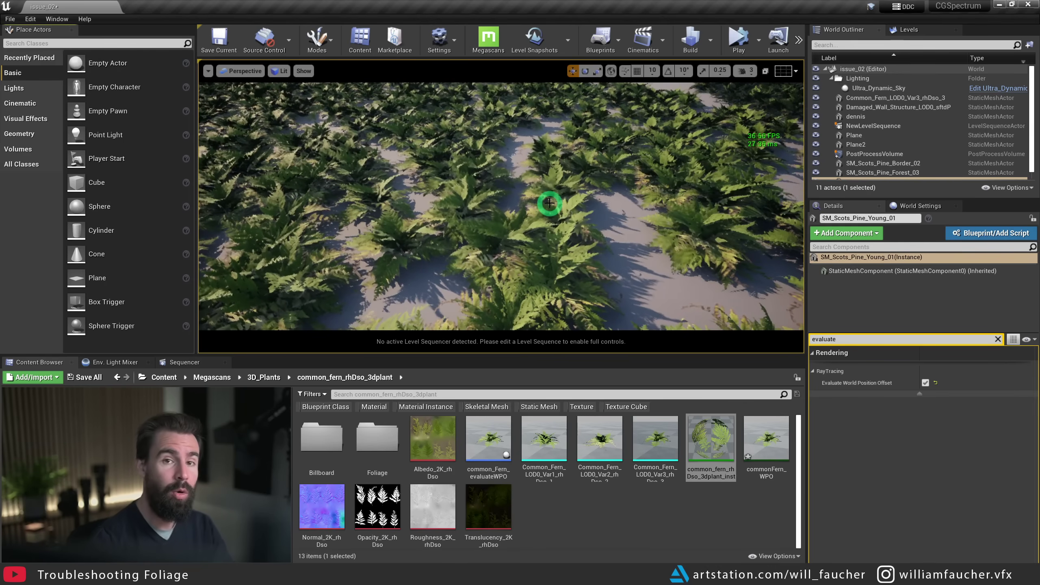
{"action": "right_click_drag", "start_coordinate": [549, 203], "coordinate": [527, 125]}
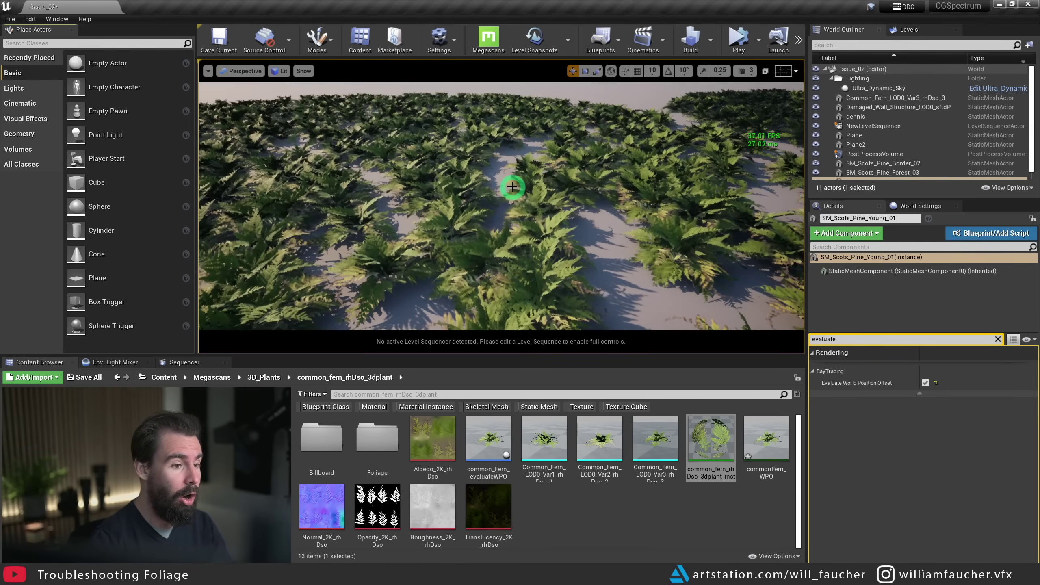
{"action": "scroll", "coordinate": [513, 187], "scroll_direction": "down", "scroll_amount": 5}
{"action": "right_click_drag", "start_coordinate": [557, 167], "coordinate": [533, 182]}
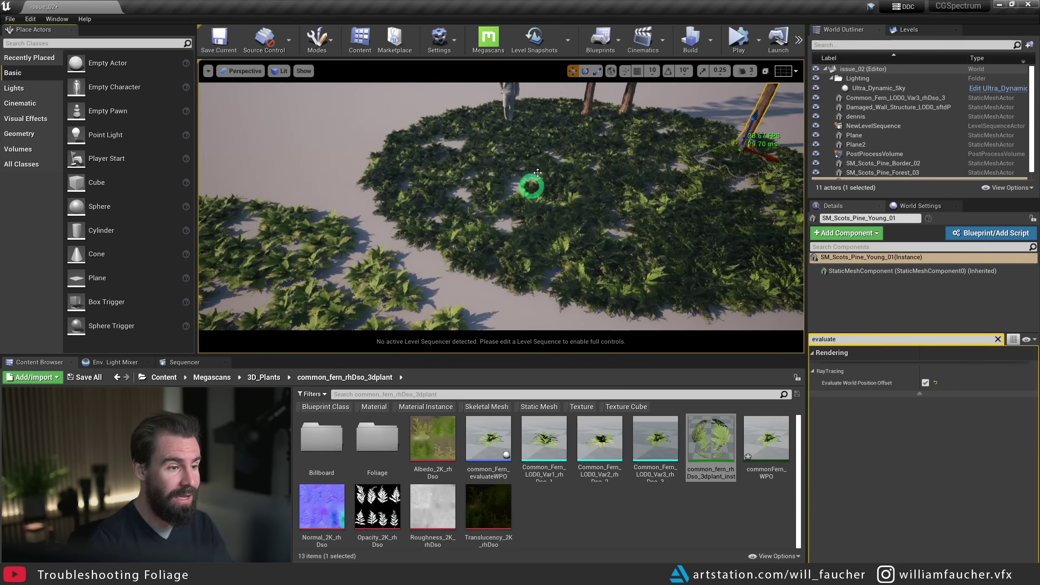
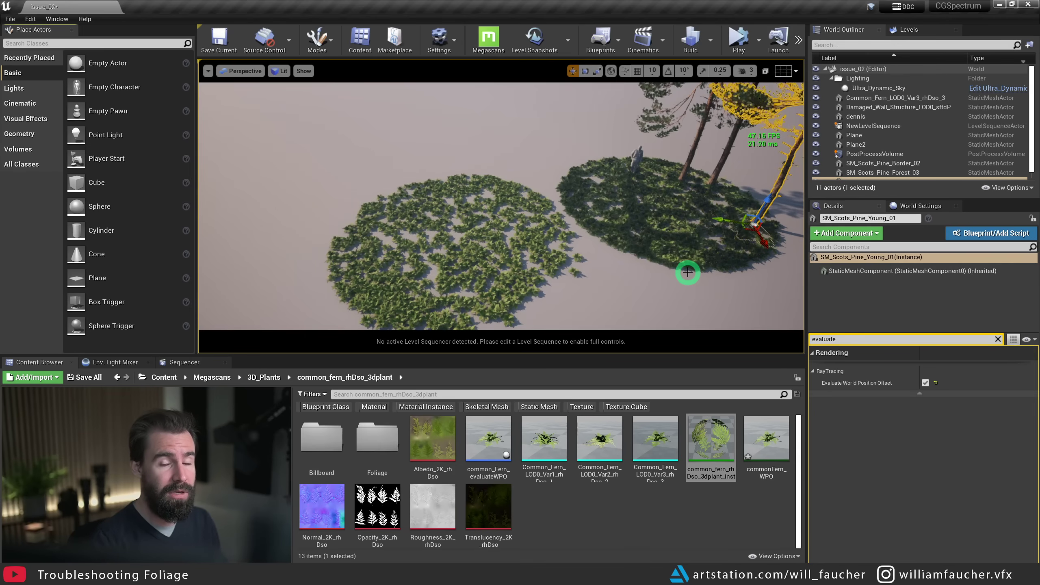
{"action": "key", "text": "f"}
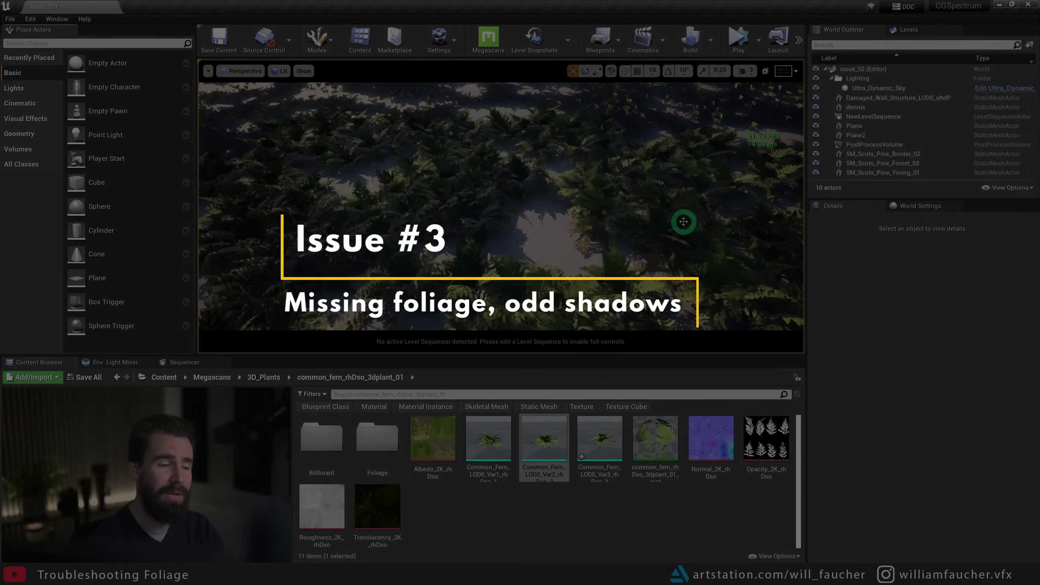
Examine the round fern patch from near and far for missing plants and odd ray-traced shadows
{"action": "right_click_drag", "start_coordinate": [648, 195], "coordinate": [557, 204]}
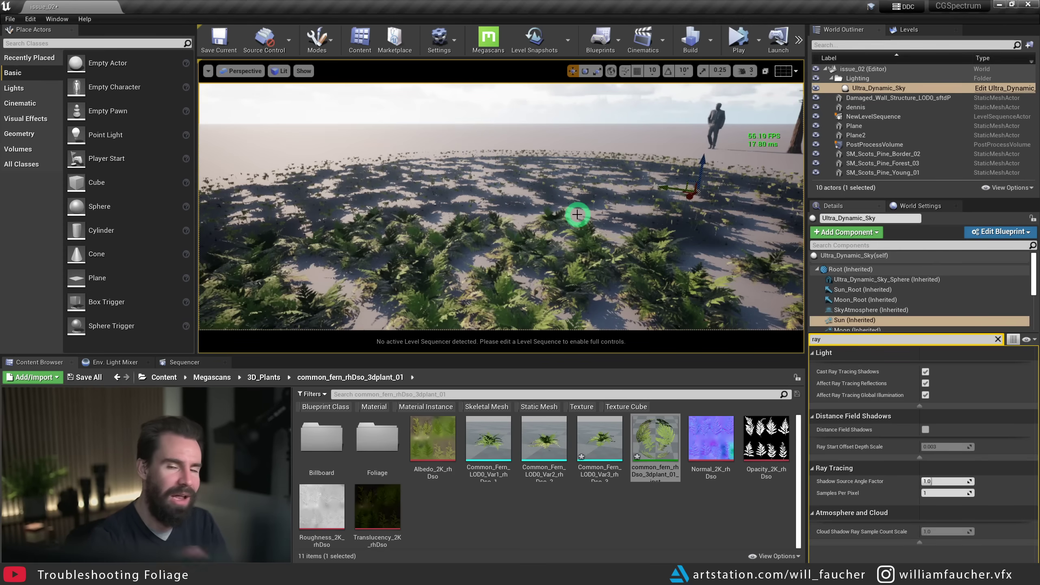
{"action": "right_click_drag", "start_coordinate": [597, 214], "coordinate": [638, 199]}
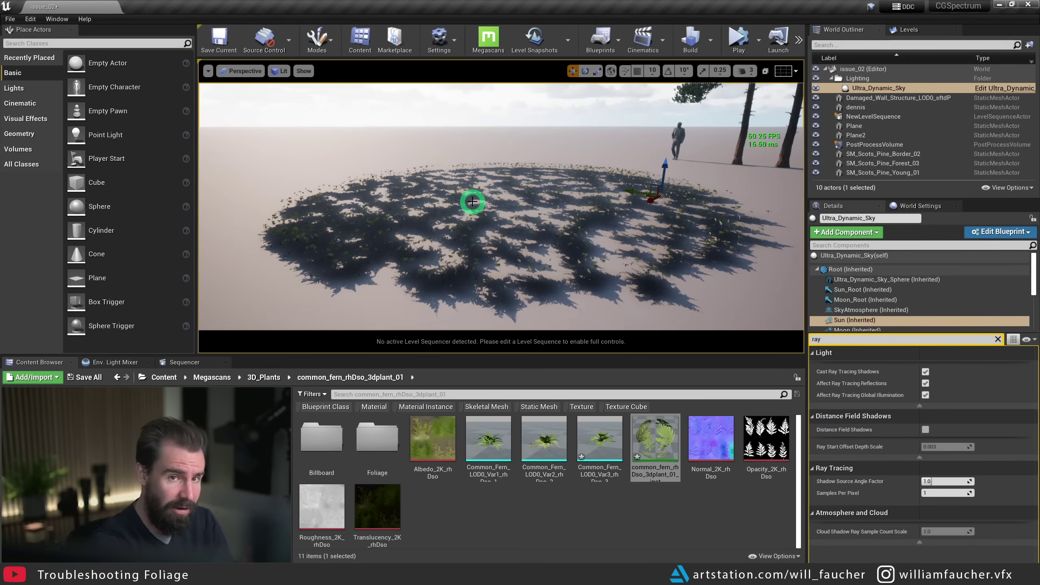
{"action": "right_click_drag", "start_coordinate": [473, 201], "coordinate": [541, 249]}
{"action": "key", "text": "w"}
{"action": "key", "text": "w"}
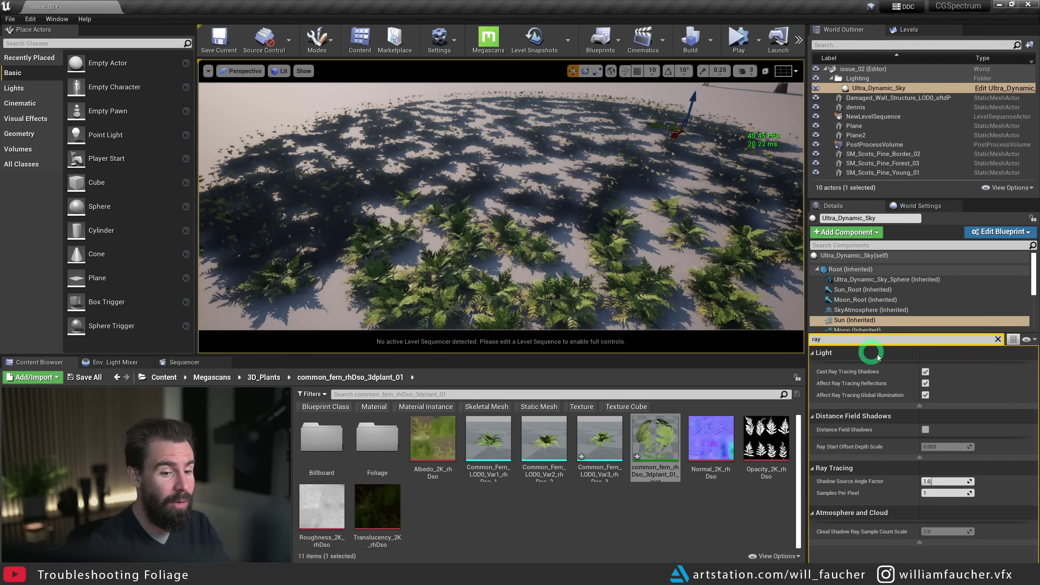
Turn the Sun's Cast Ray Tracing Shadows off and back on, comparing the fern patch's shadows from several angles
{"action": "left_click", "coordinate": [929, 374]}
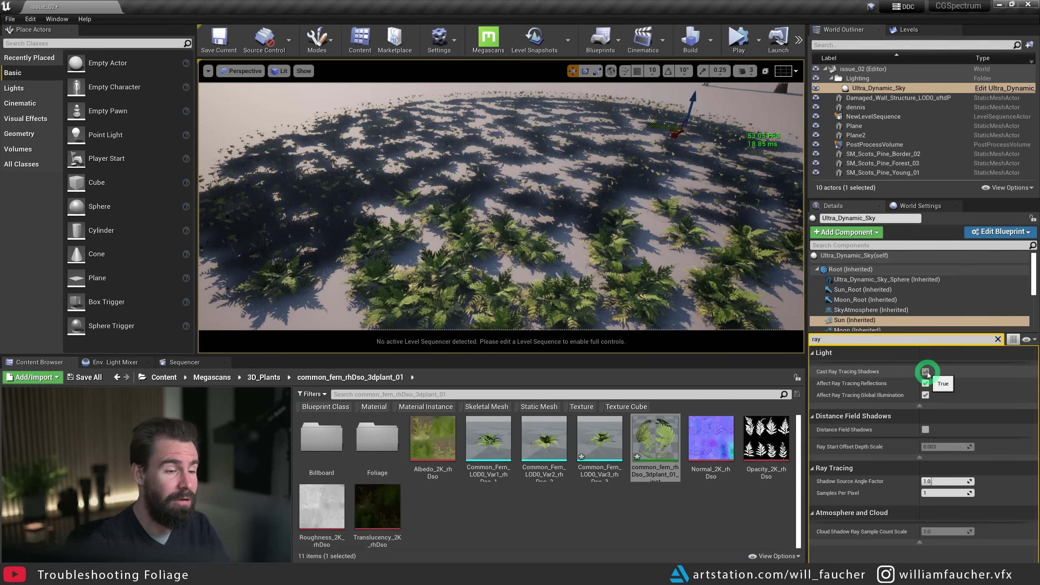
{"action": "mouse_move", "coordinate": [487, 251]}
{"action": "right_mouse_down"}
{"action": "mouse_move", "coordinate": [481, 114]}
{"action": "mouse_move", "coordinate": [509, 309]}
{"action": "right_mouse_up"}
{"action": "mouse_move", "coordinate": [555, 277]}
{"action": "right_mouse_down"}
{"action": "mouse_move", "coordinate": [604, 244]}
{"action": "mouse_move", "coordinate": [622, 295]}
{"action": "mouse_move", "coordinate": [622, 185]}
{"action": "mouse_move", "coordinate": [618, 533]}
{"action": "right_mouse_up"}
{"action": "left_click", "coordinate": [925, 372]}
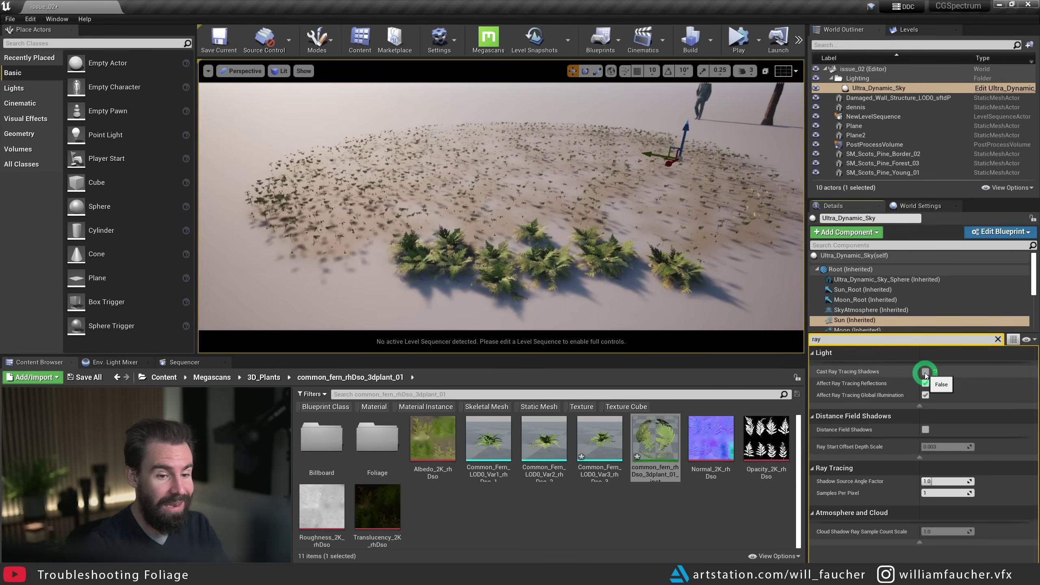
{"action": "right_click_drag", "start_coordinate": [471, 208], "coordinate": [517, 196]}
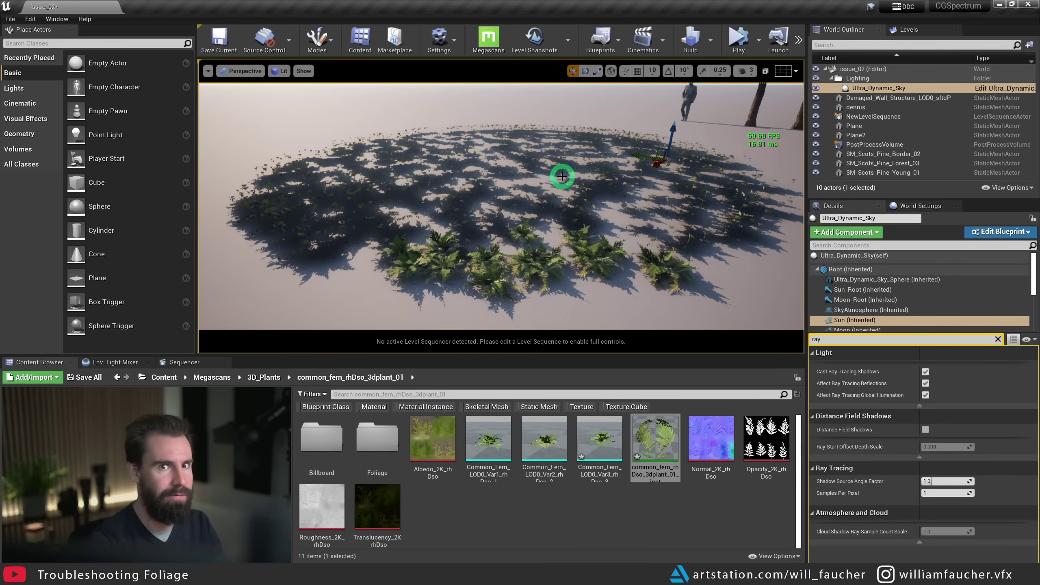
{"action": "left_click_drag", "start_coordinate": [562, 176], "coordinate": [461, 208]}
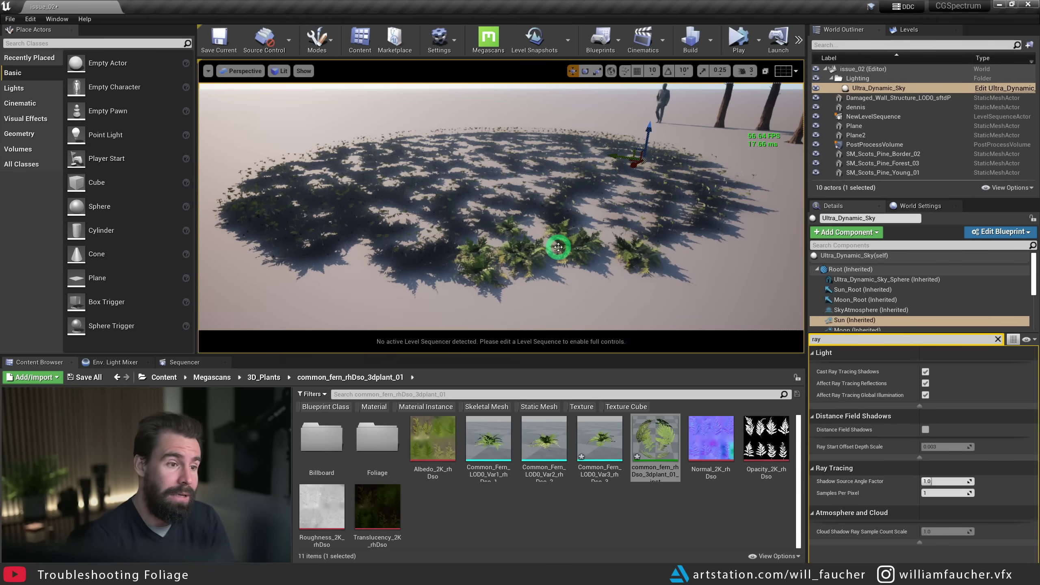
Open the second common fern variant's static mesh and examine its LOD Settings, including Number of LODs
{"action": "left_click", "coordinate": [558, 445]}
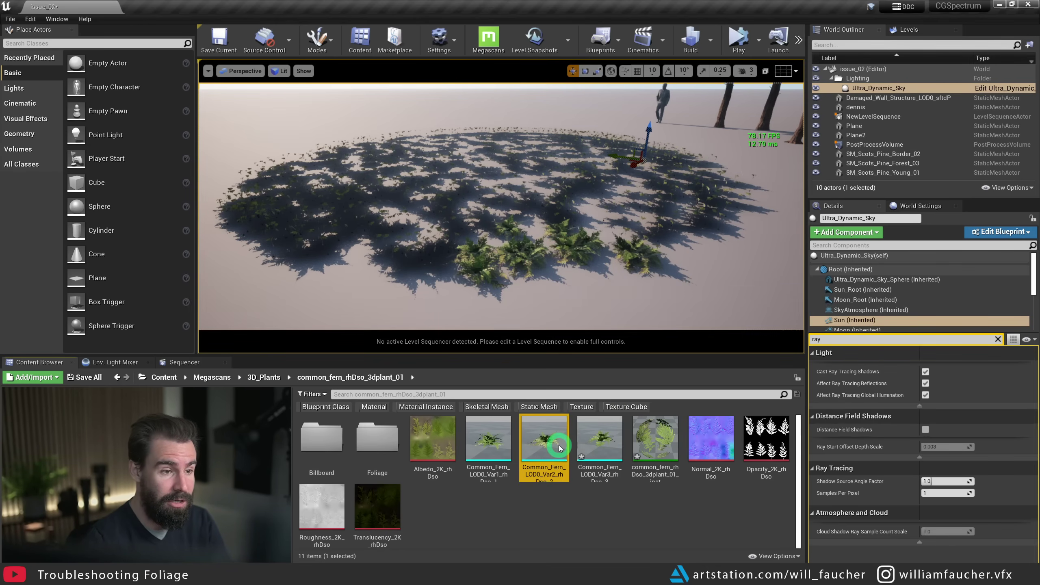
{"action": "double_click", "coordinate": [560, 447]}
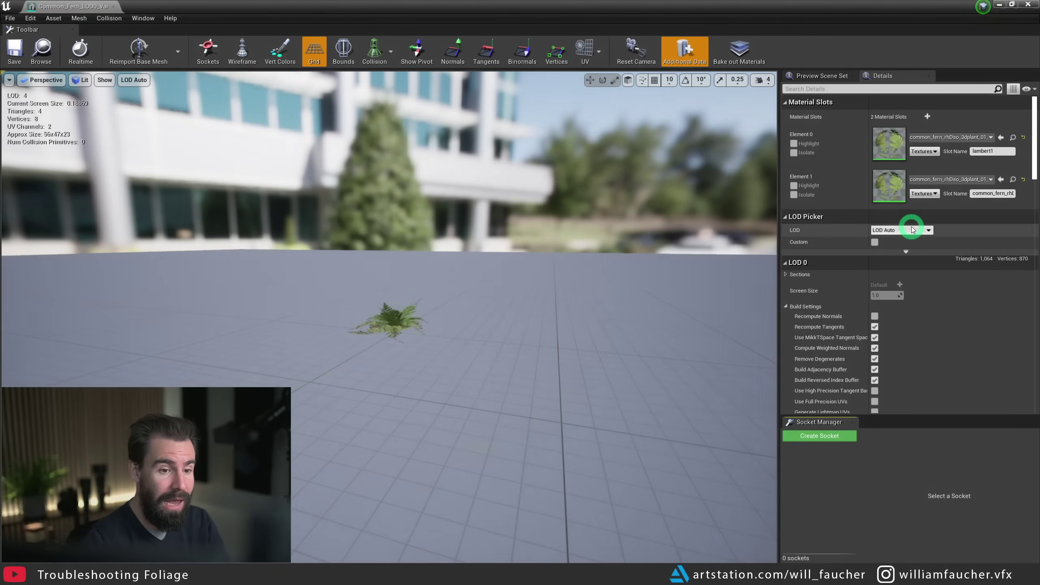
{"action": "scroll", "coordinate": [912, 230], "scroll_direction": "down", "scroll_amount": 15}
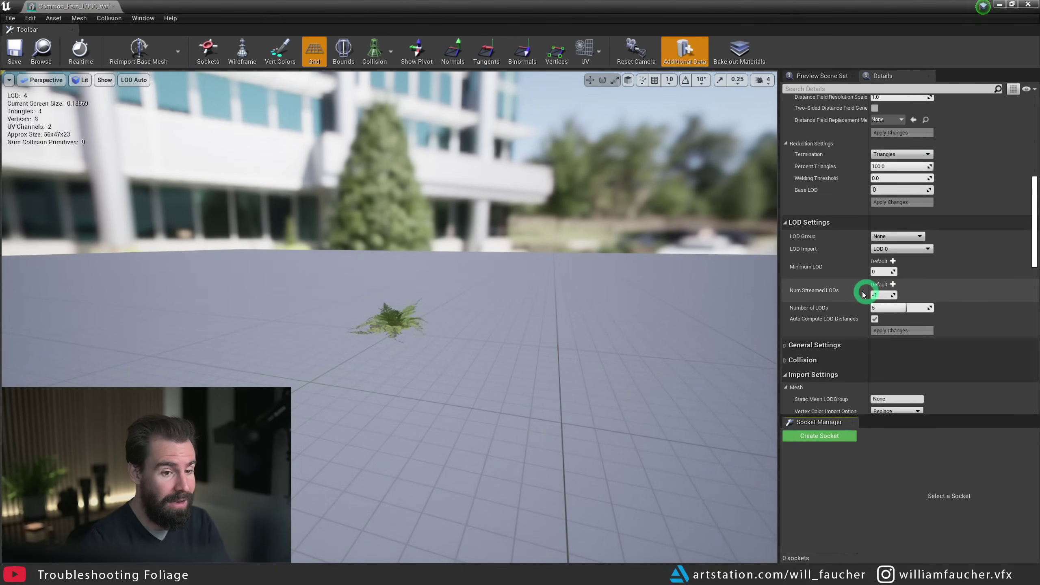
{"action": "left_click_drag", "start_coordinate": [893, 308], "coordinate": [704, 322]}
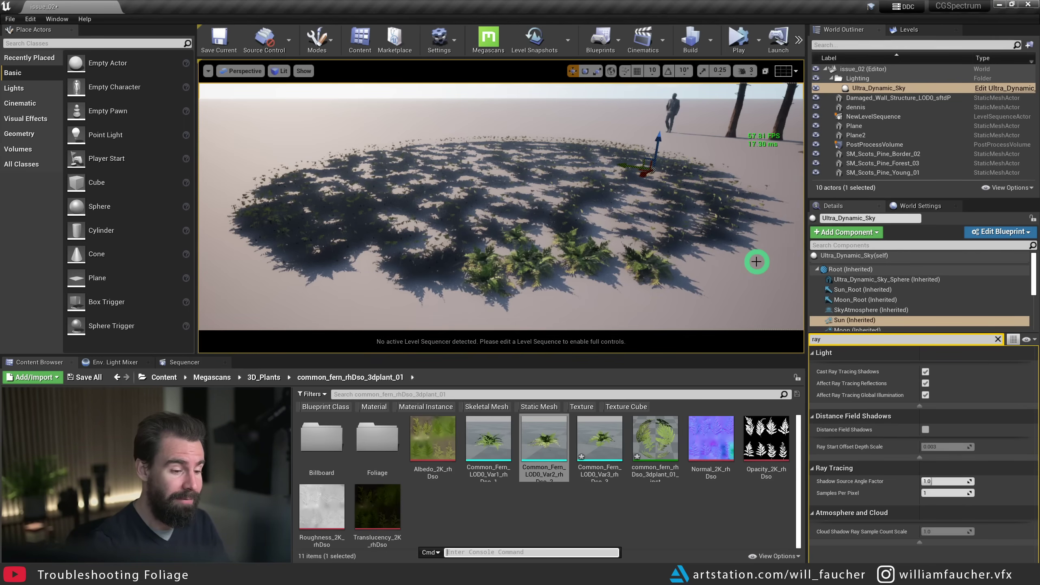
Force the foliage to its highest detail with the console command foliage.ForceLOD 0, check the fern patch from near and far, and clear the selection
{"action": "type", "text": "foliage.ForceLOD 0"}
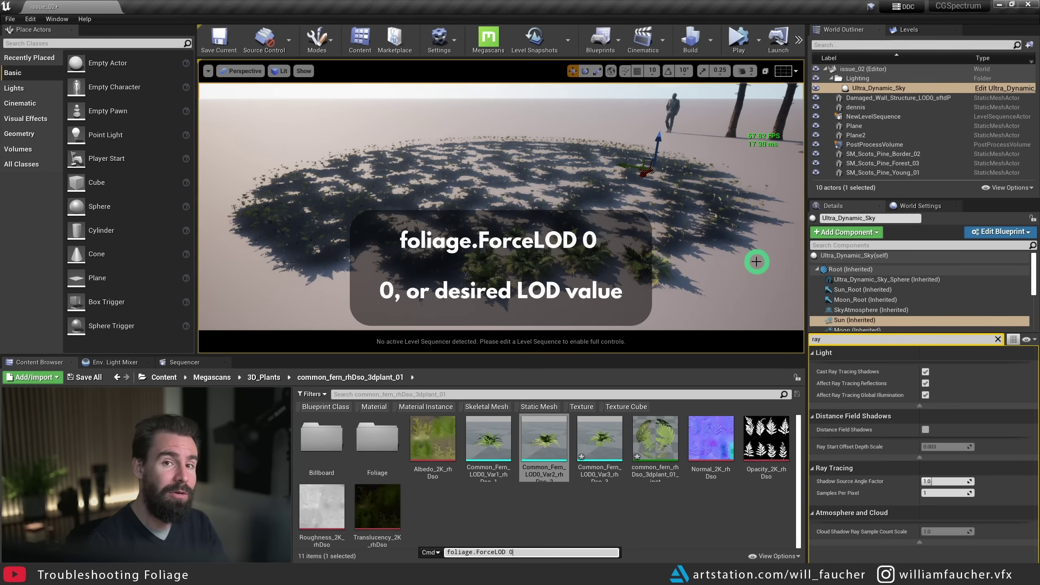
{"action": "key", "text": "Return"}
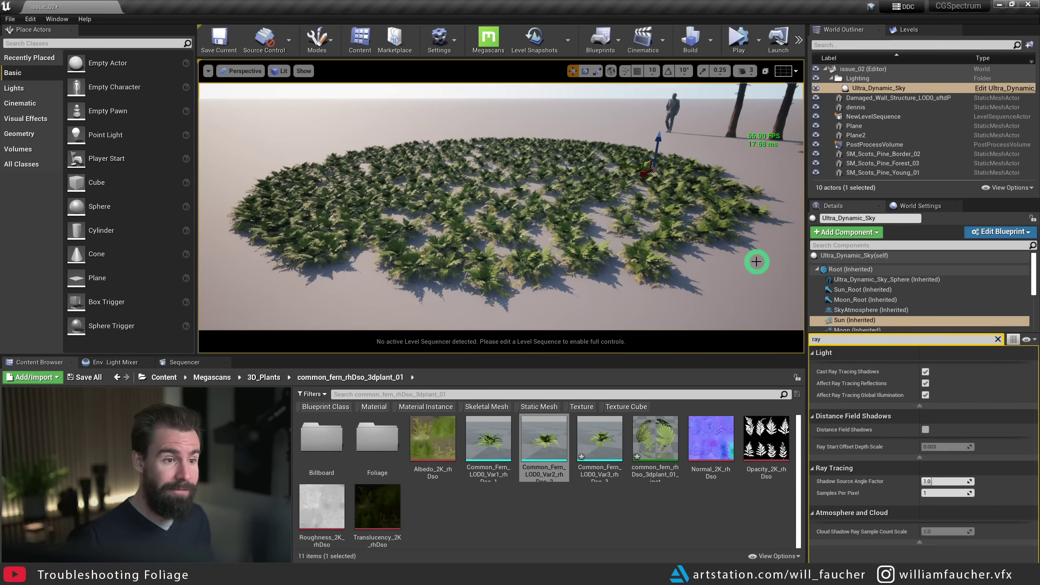
{"action": "scroll", "coordinate": [539, 162], "scroll_direction": "down", "scroll_amount": 3}
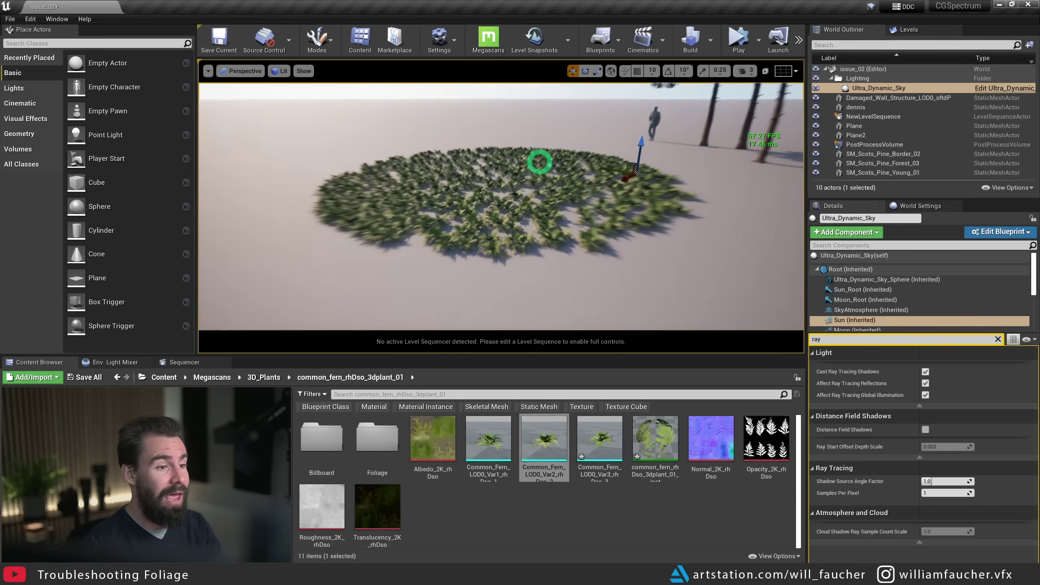
{"action": "scroll", "coordinate": [536, 158], "scroll_direction": "up", "scroll_amount": 8}
{"action": "scroll", "coordinate": [540, 160], "scroll_direction": "down", "scroll_amount": 5}
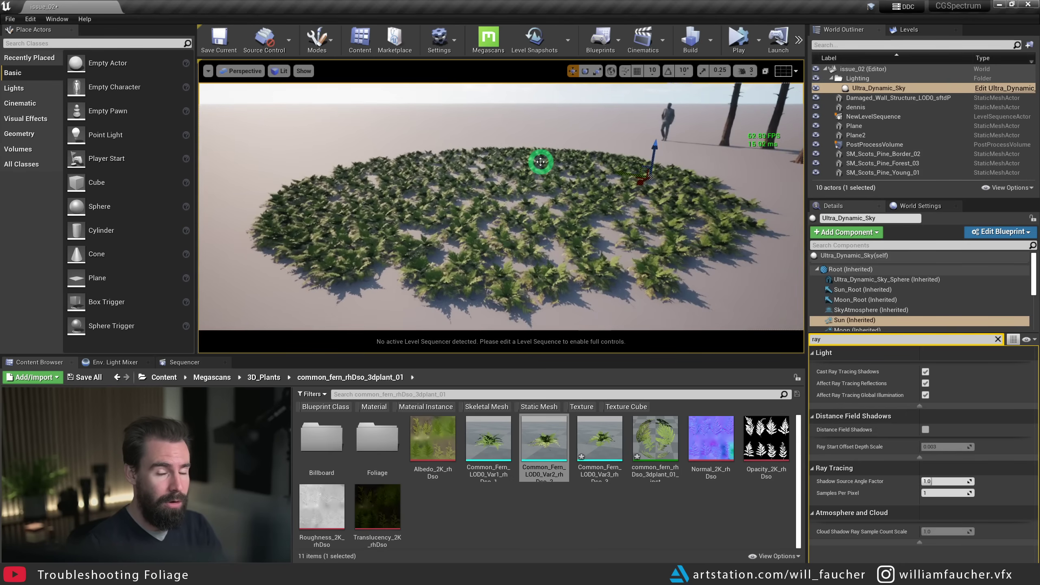
{"action": "key", "text": "Escape"}
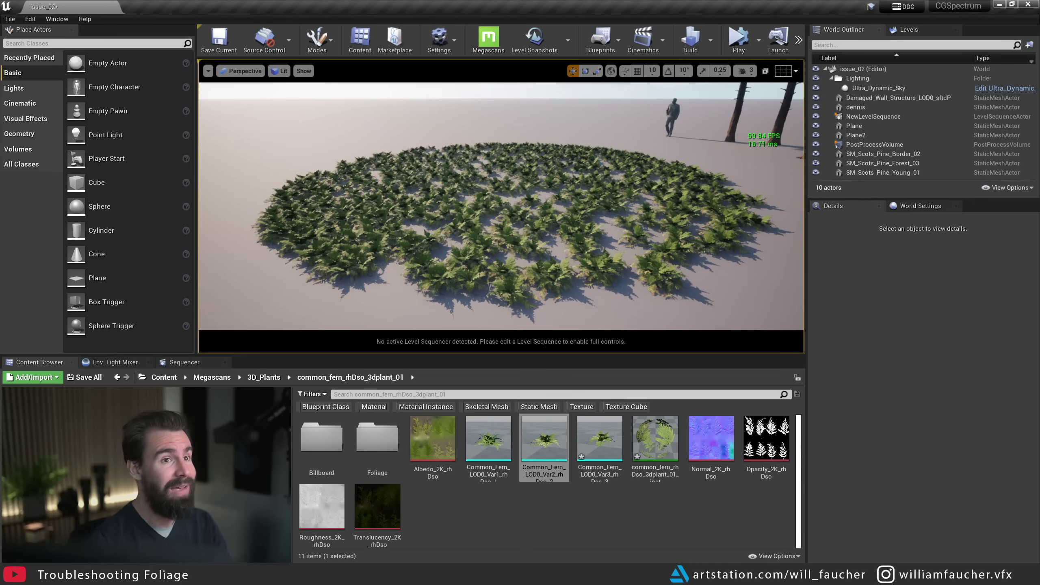
{"action": "left_click_drag", "start_coordinate": [491, 232], "coordinate": [508, 233]}
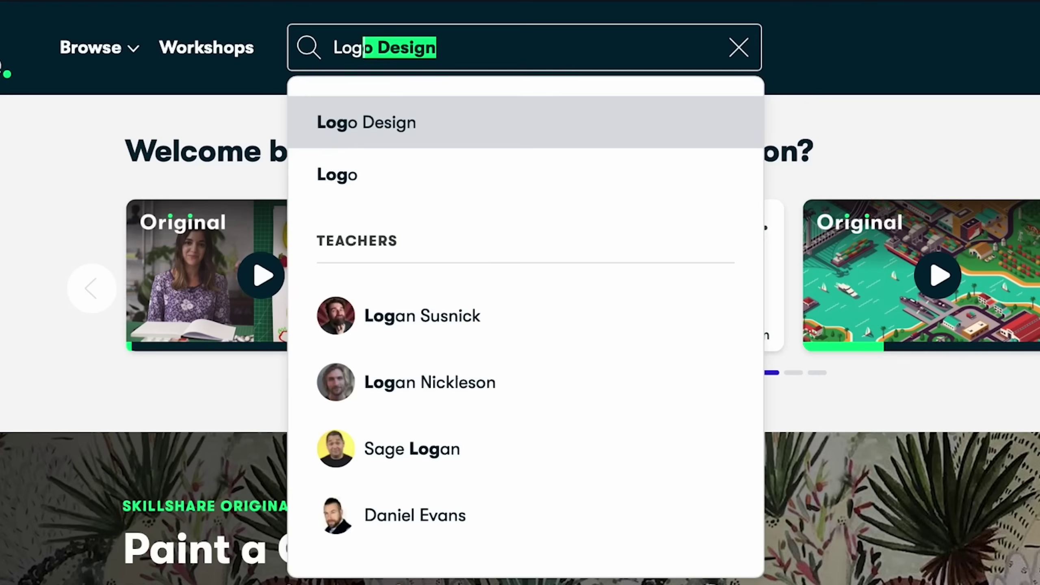
Switch to the Skillshare website and search it for Logo Design
{"action": "type", "text": "o Design"}
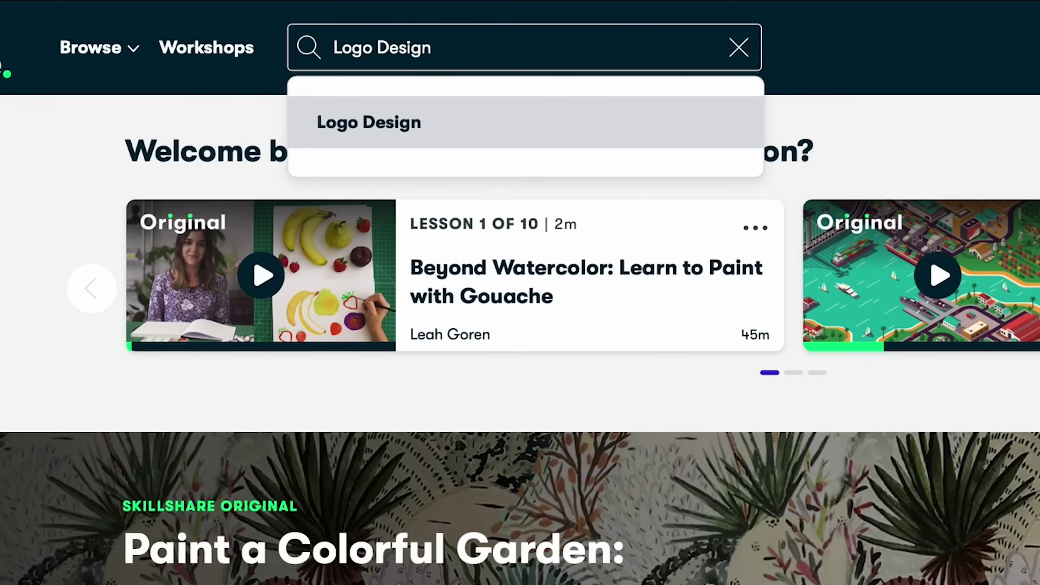
{"action": "key", "text": "Return"}
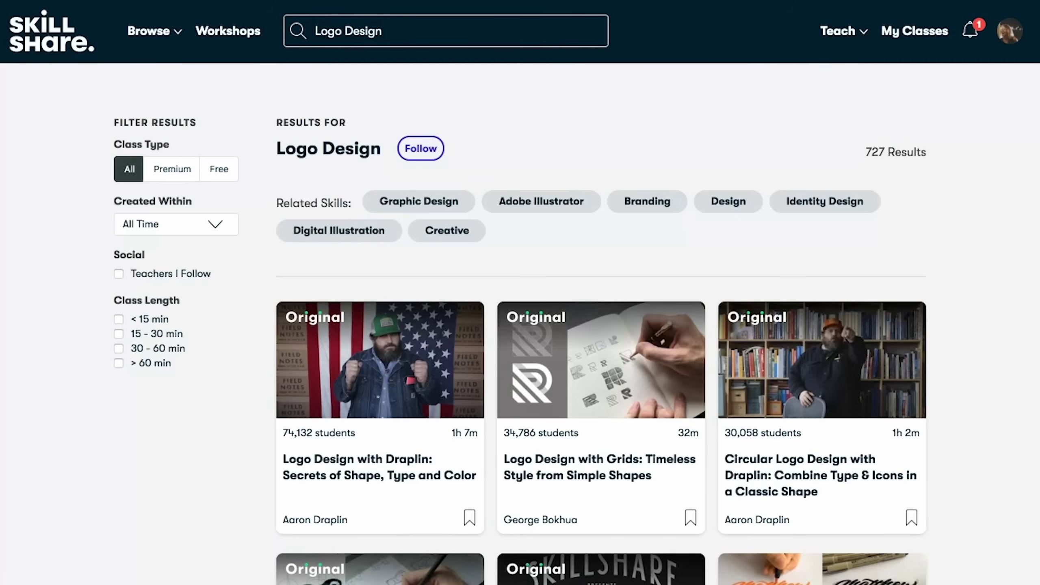
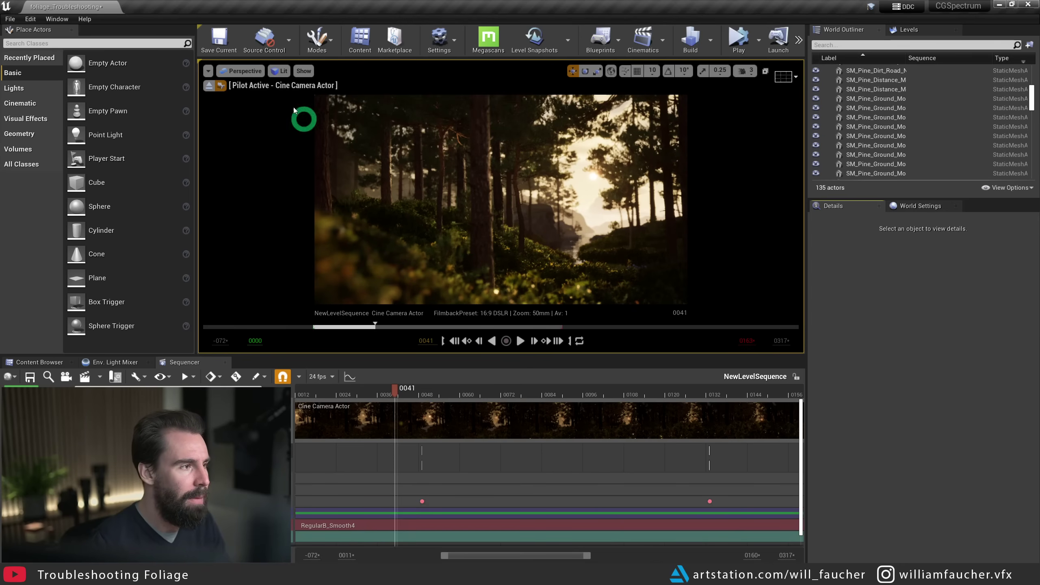
Set the Screen Percentage of the forest scene's viewport to 200
{"action": "left_click", "coordinate": [208, 71]}
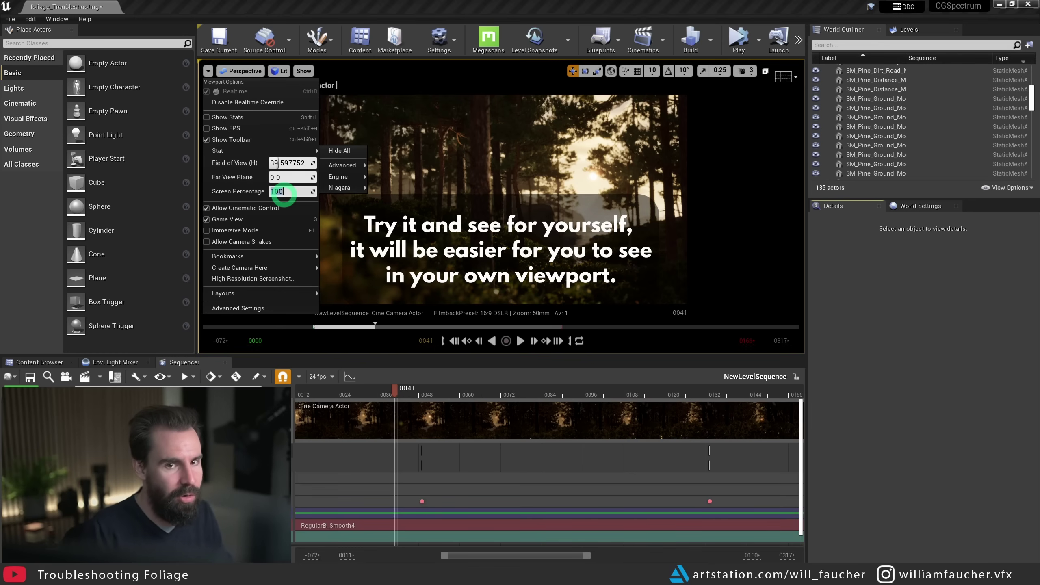
{"action": "type", "text": "200"}
{"action": "key", "text": "Return"}
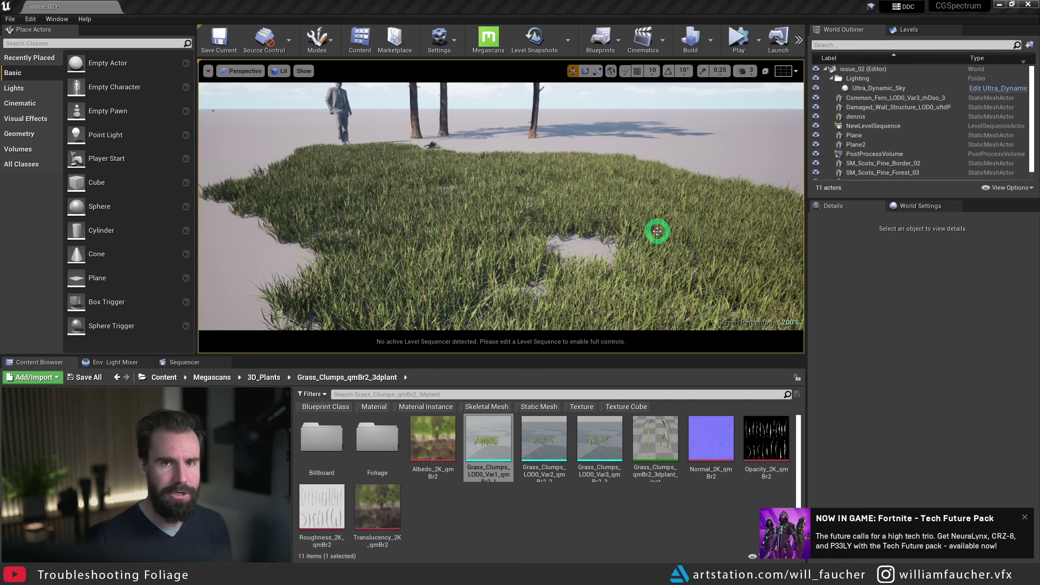
Add a Console Variables setting to the NewLevelSequence render job, with an r.screenPercentage entry of 200
{"action": "left_click", "coordinate": [204, 37]}
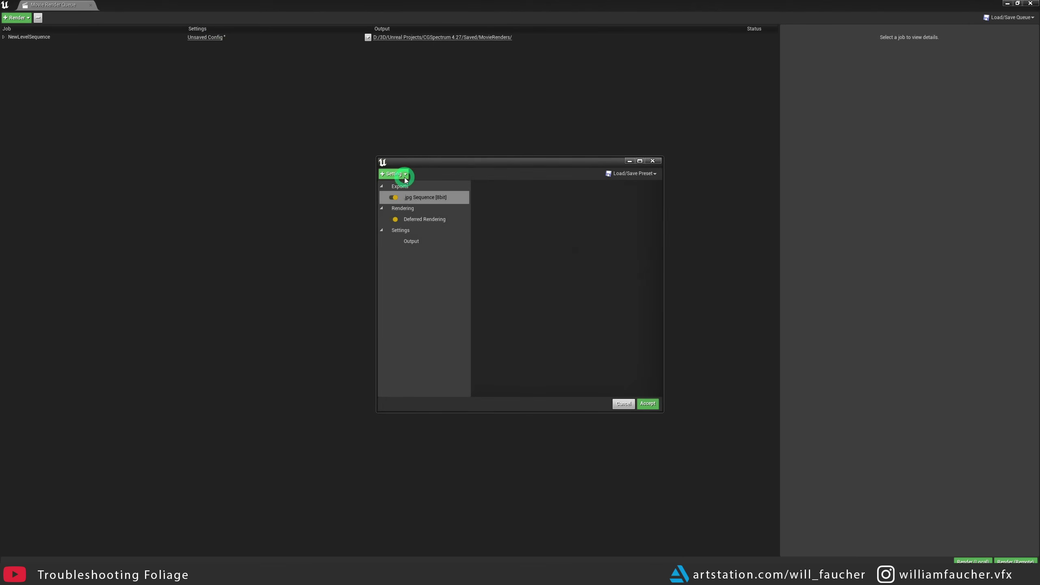
{"action": "left_click", "coordinate": [403, 174]}
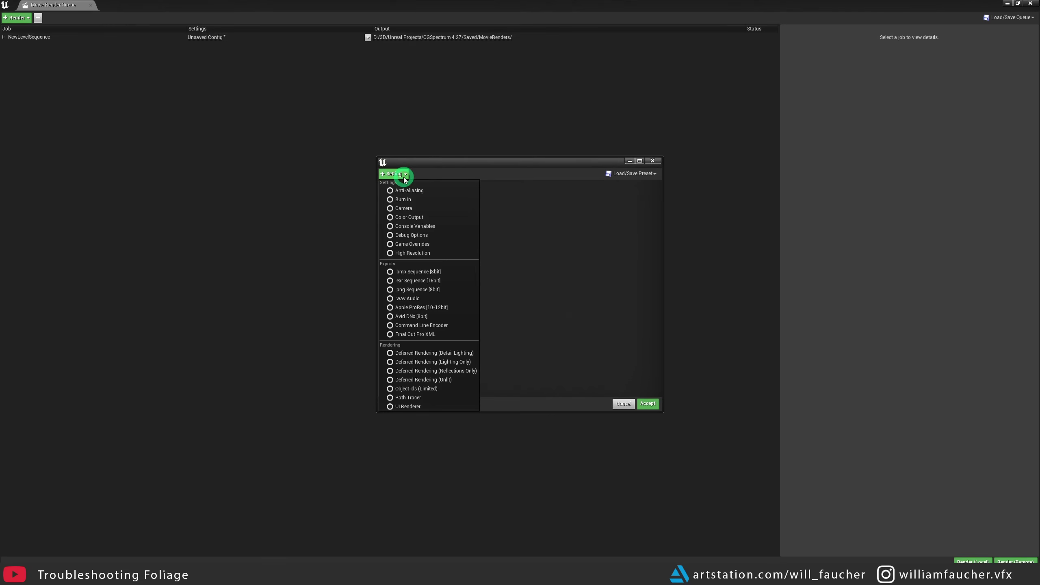
{"action": "left_click", "coordinate": [415, 226]}
{"action": "left_click", "coordinate": [614, 197]}
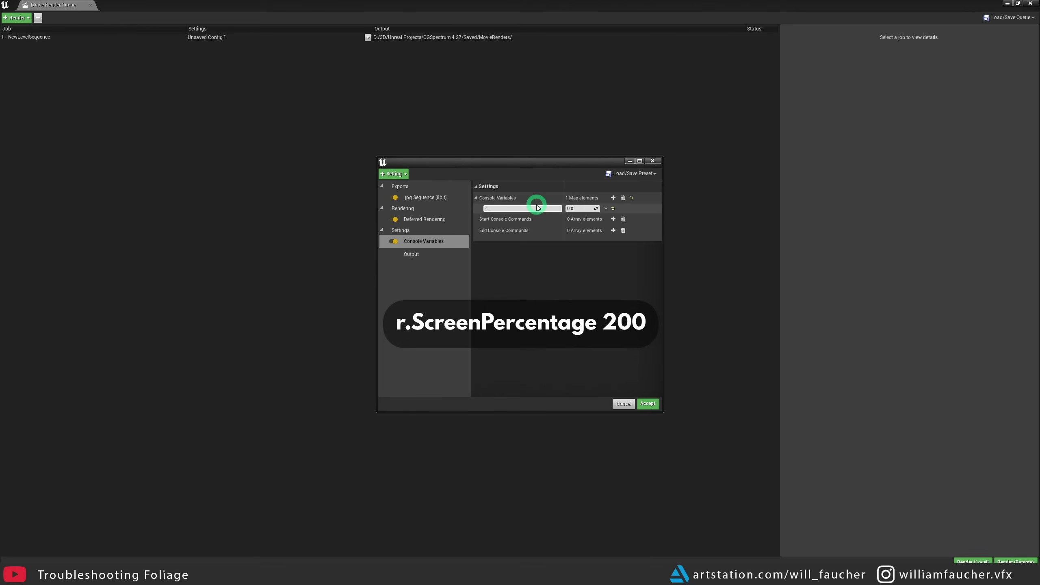
{"action": "type", "text": "r.screenPercentage"}
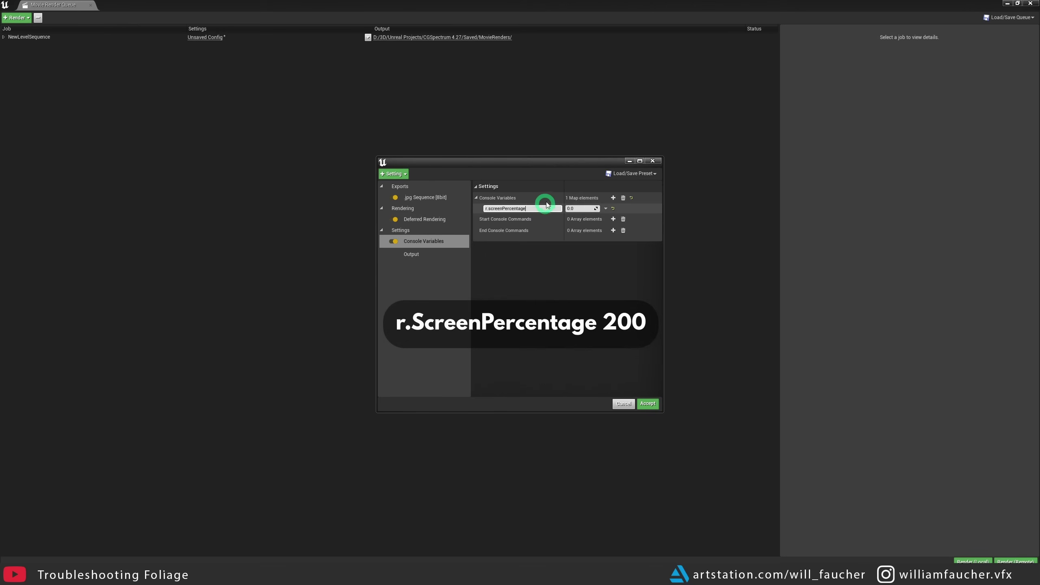
{"action": "left_click", "coordinate": [577, 209]}
{"action": "type", "text": "200"}
{"action": "left_click", "coordinate": [590, 251]}
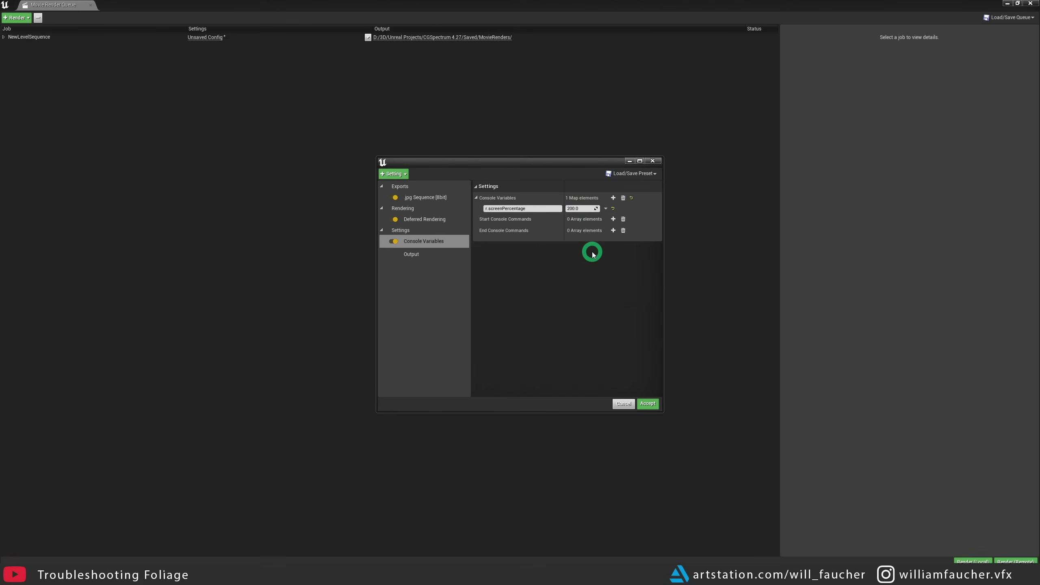
{"action": "left_click", "coordinate": [556, 253]}
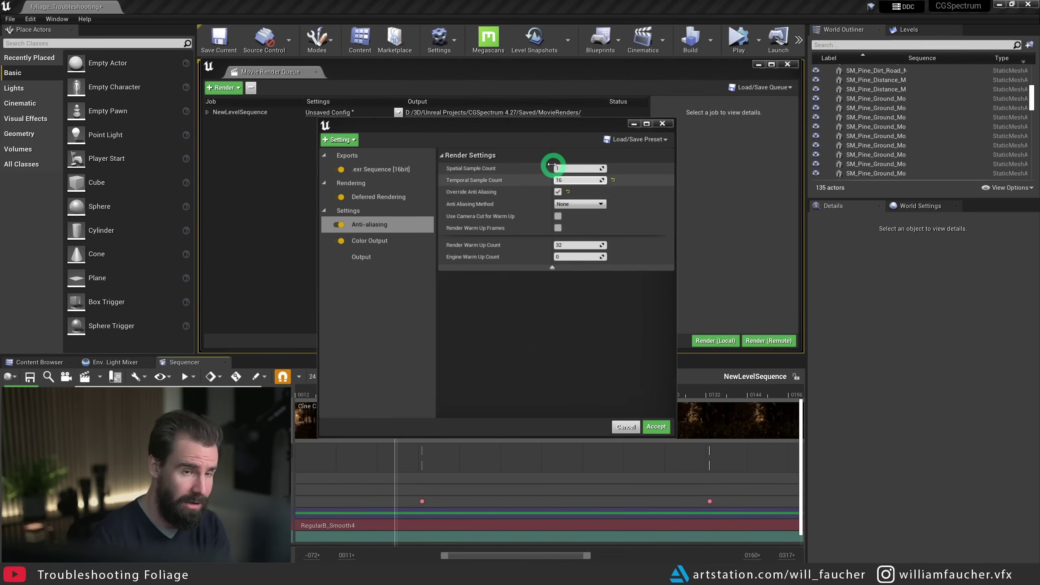
Set the Temporal Sample Count to 1 in the render job's Anti-aliasing settings and switch Override Anti Aliasing off and on again
{"action": "left_click", "coordinate": [357, 224]}
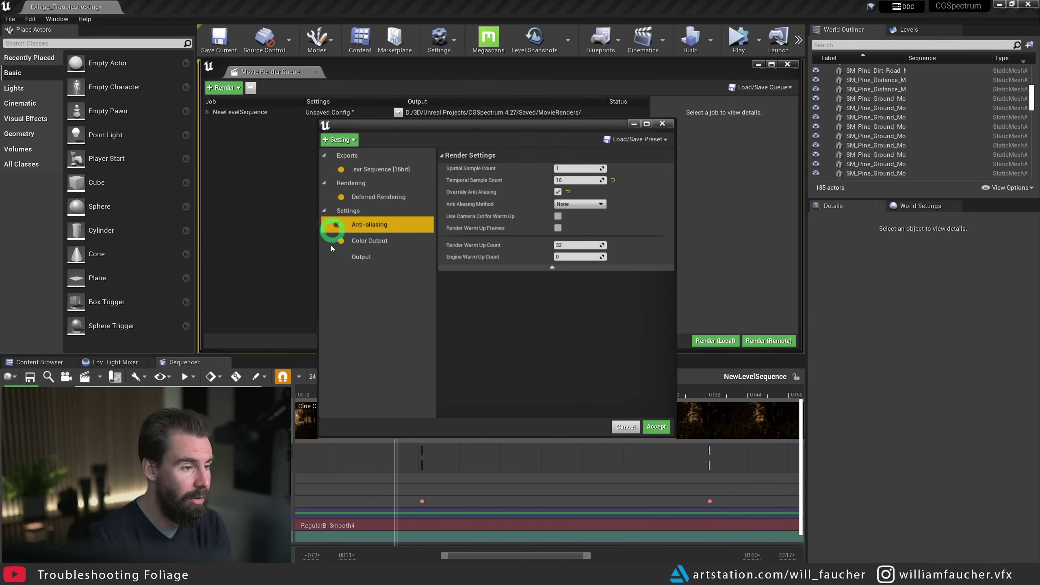
{"action": "left_click", "coordinate": [376, 223]}
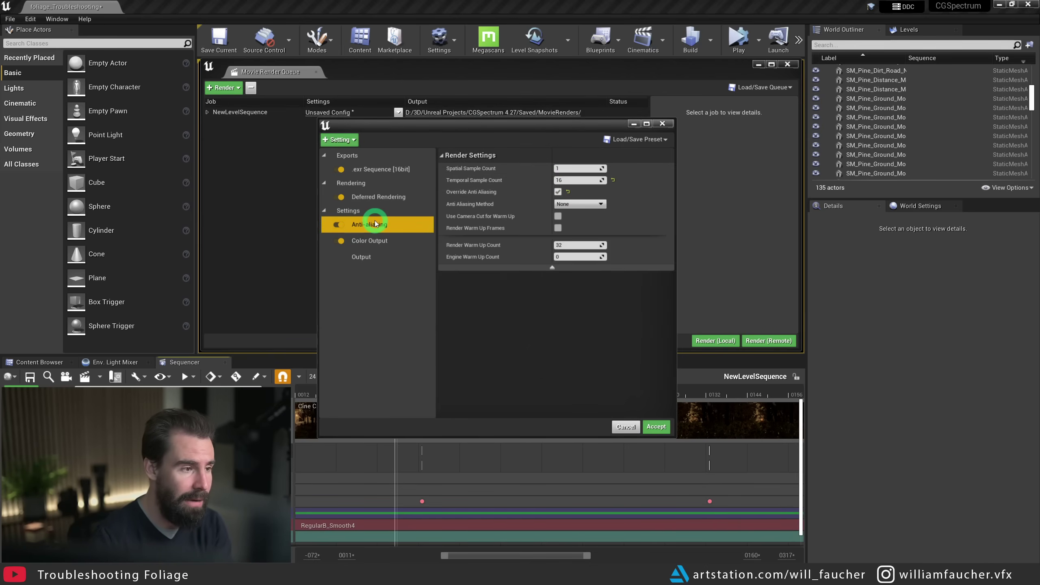
{"action": "left_click", "coordinate": [566, 181]}
{"action": "type", "text": "1"}
{"action": "left_click", "coordinate": [558, 192]}
{"action": "left_click", "coordinate": [558, 192]}
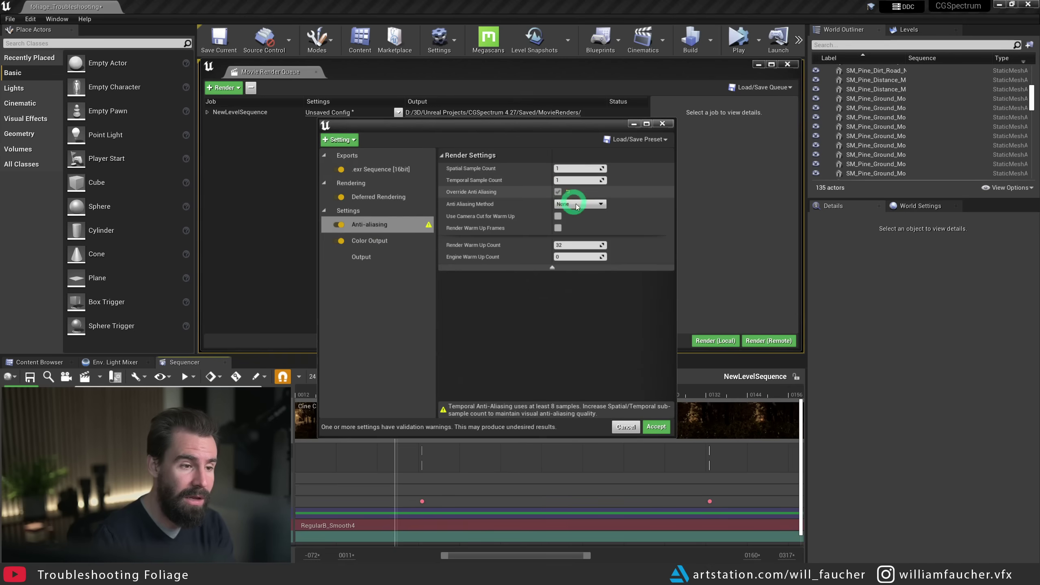
{"action": "left_click", "coordinate": [591, 203]}
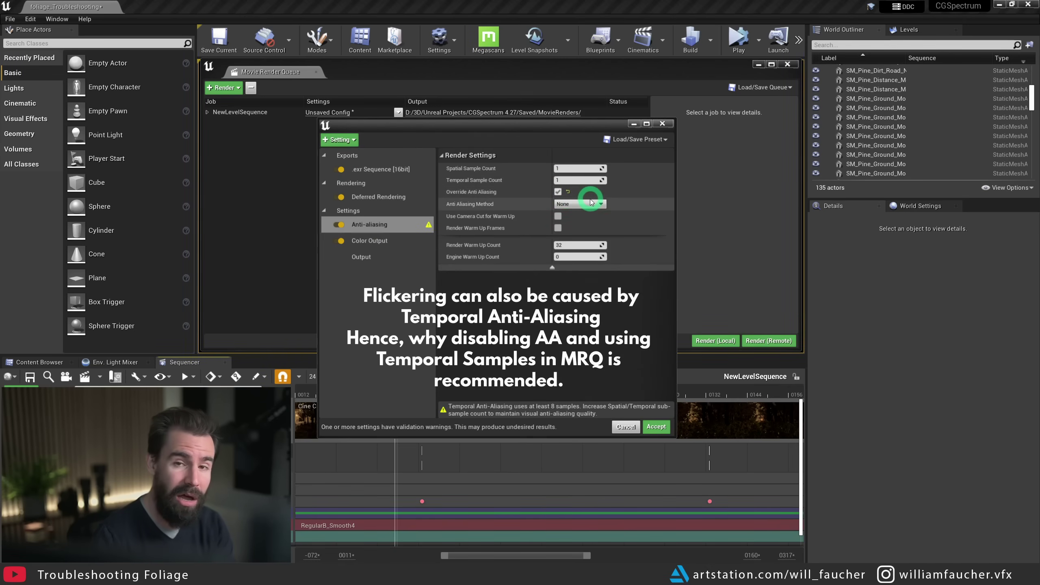
Set the Anti-aliasing Temporal Sample Count to 16 and the Spatial Sample Count to 2
{"action": "left_click", "coordinate": [570, 182]}
{"action": "left_click", "coordinate": [559, 180]}
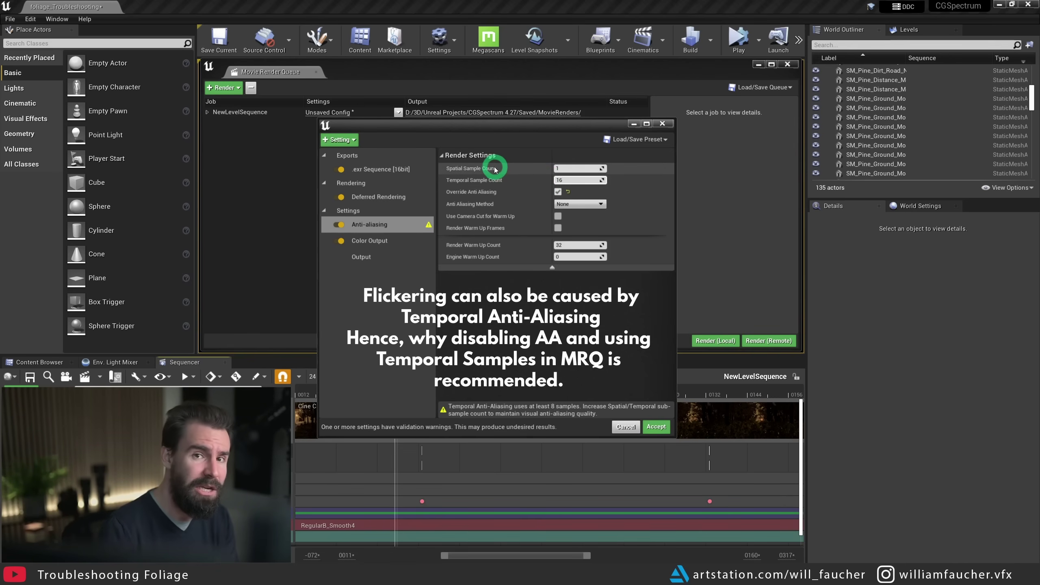
{"action": "left_click", "coordinate": [560, 172]}
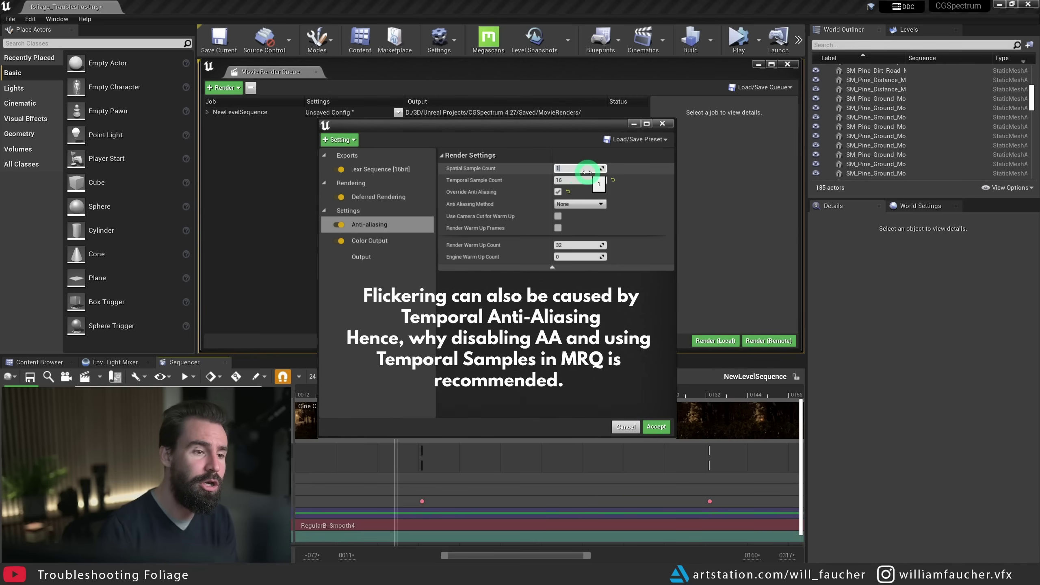
{"action": "key", "text": "Return"}
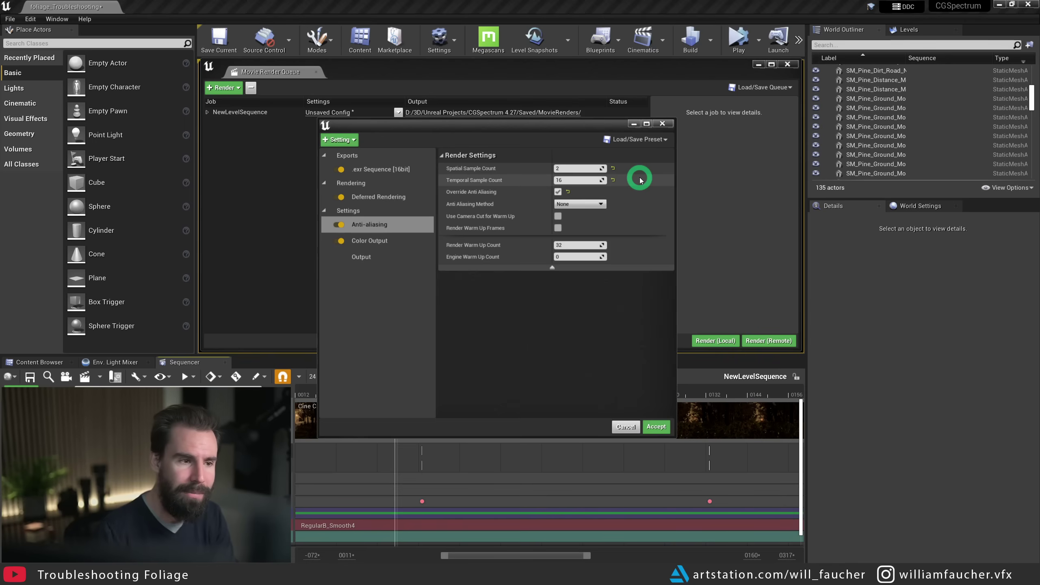
Return the Spatial Sample Count of the render job to 1
{"action": "left_click", "coordinate": [576, 170]}
{"action": "type", "text": "1"}
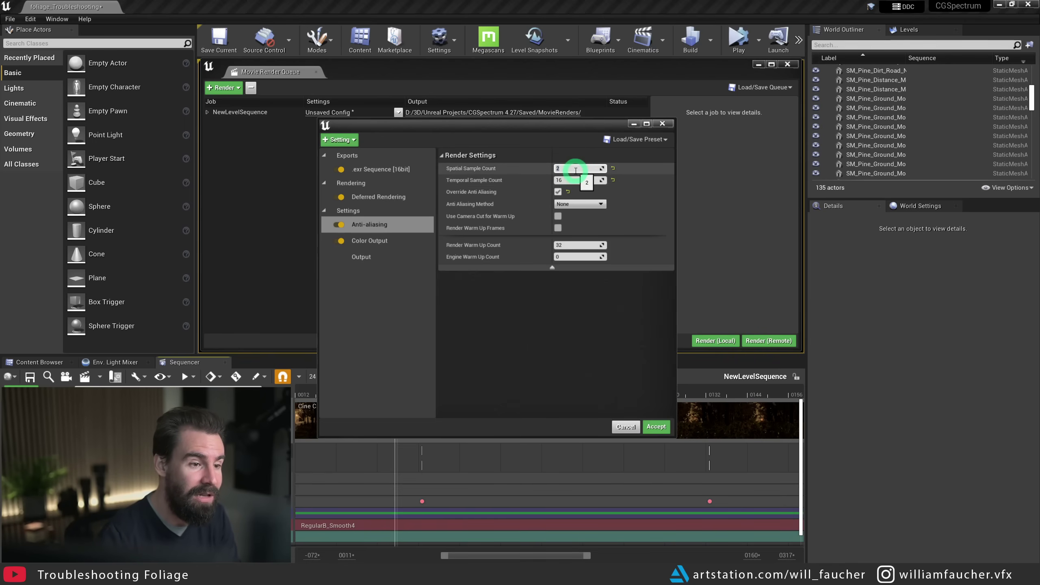
{"action": "left_click", "coordinate": [515, 183]}
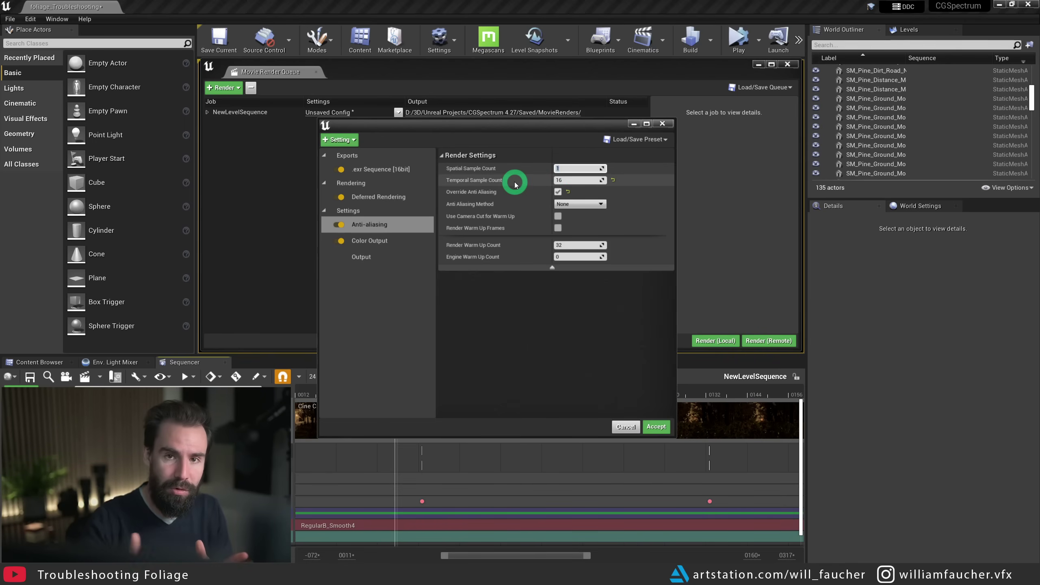
Raise the Spatial Sample Count in the Anti-aliasing settings to 2
{"action": "left_click", "coordinate": [559, 169]}
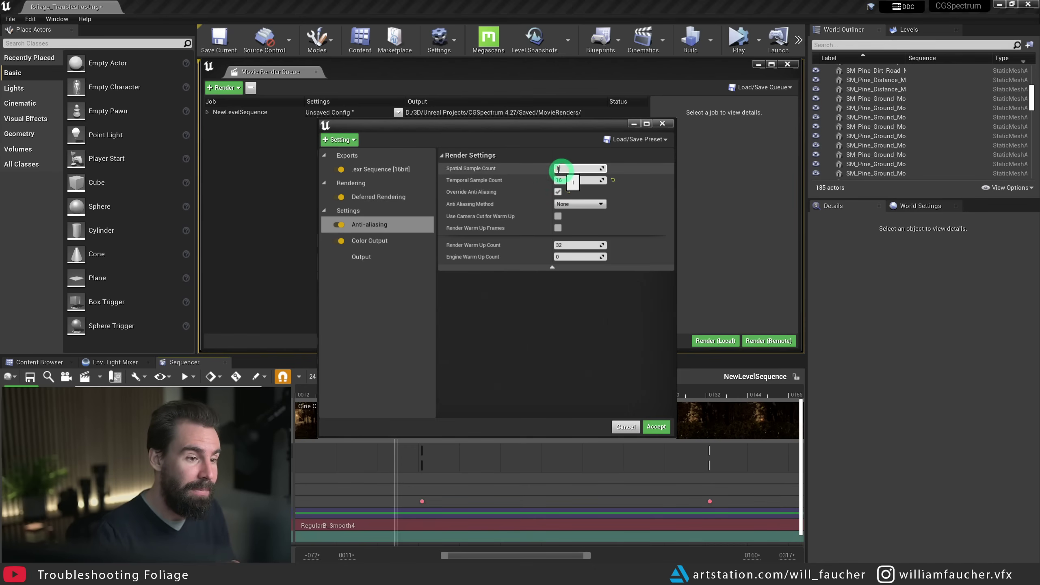
{"action": "left_click", "coordinate": [533, 165]}
{"action": "left_click", "coordinate": [549, 258]}
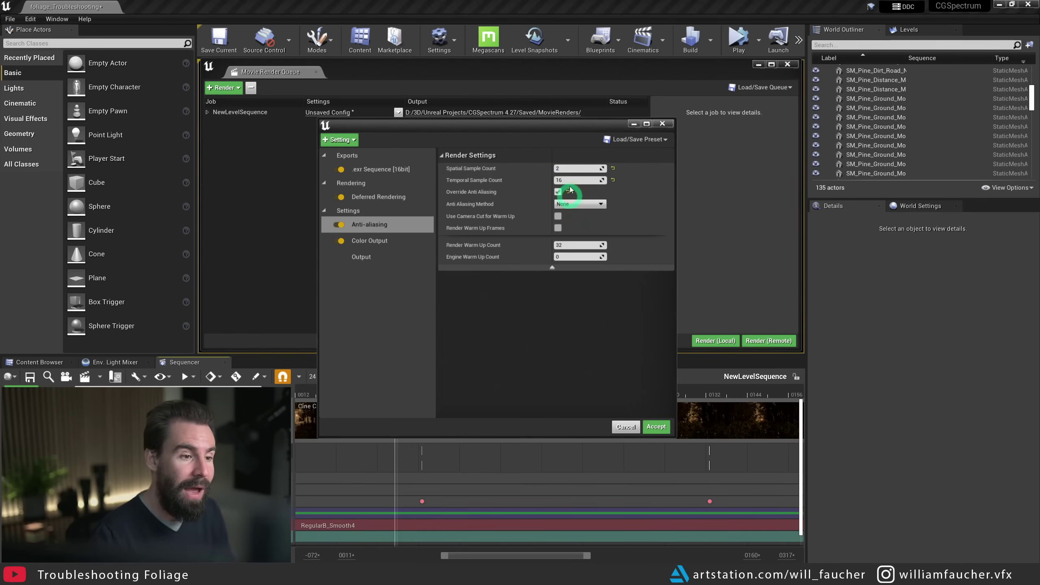
{"action": "left_click", "coordinate": [558, 163]}
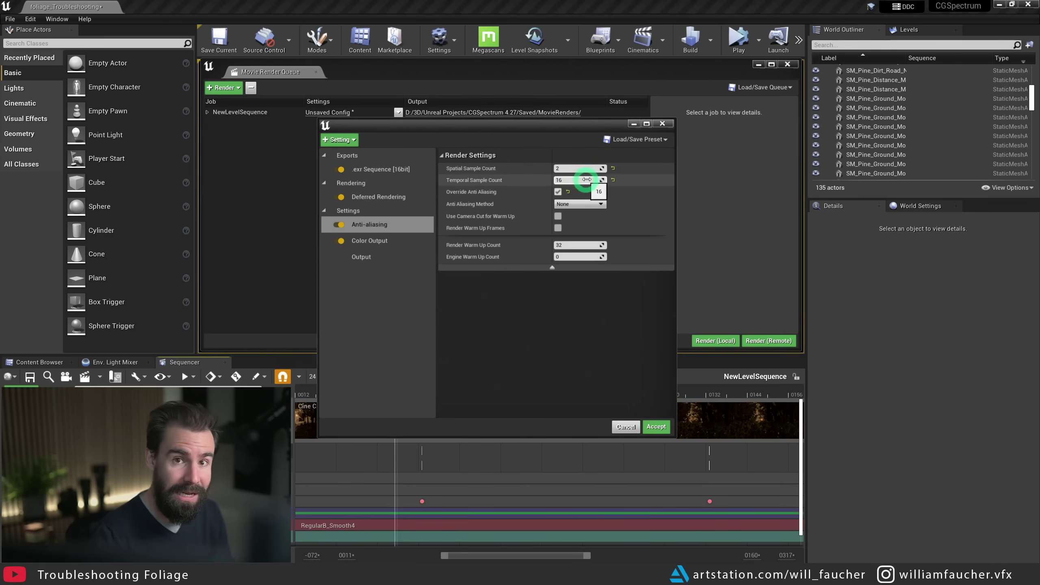